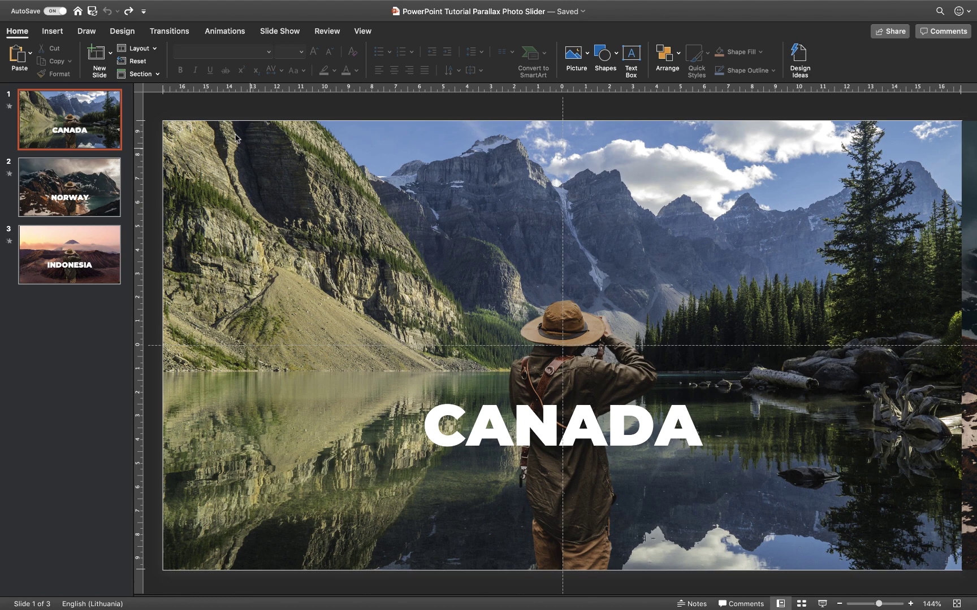
- Review the finished Canada, Norway and Indonesia parallax deck, then open the File menu
click(102, 7)
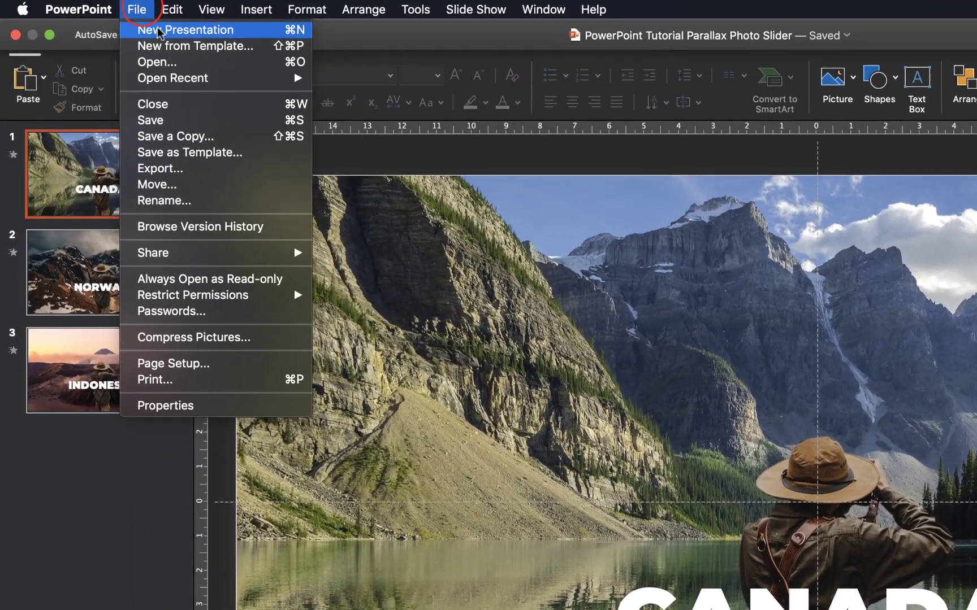
- Create a new presentation and switch its slide to the Blank layout
click(158, 31)
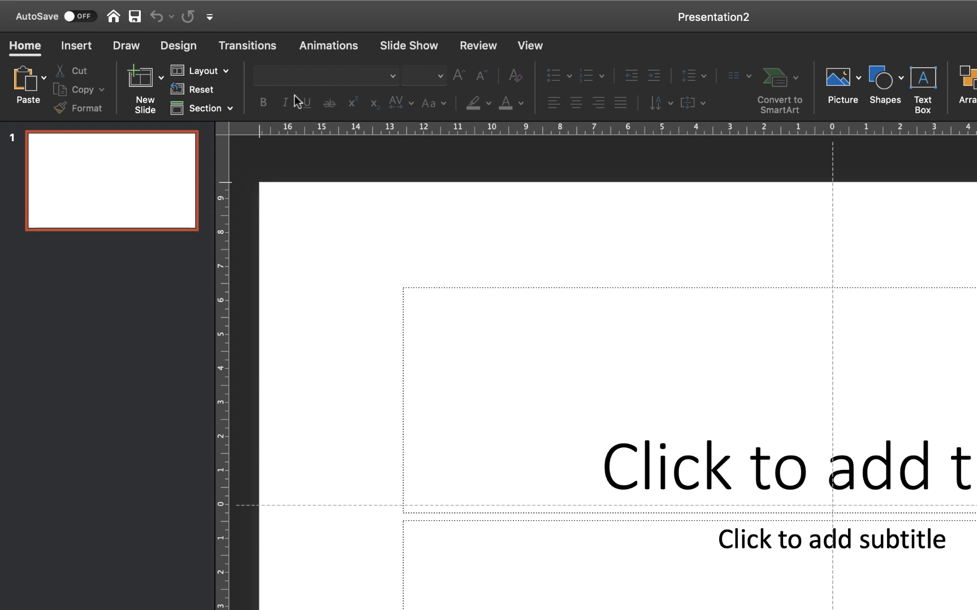
click(219, 72)
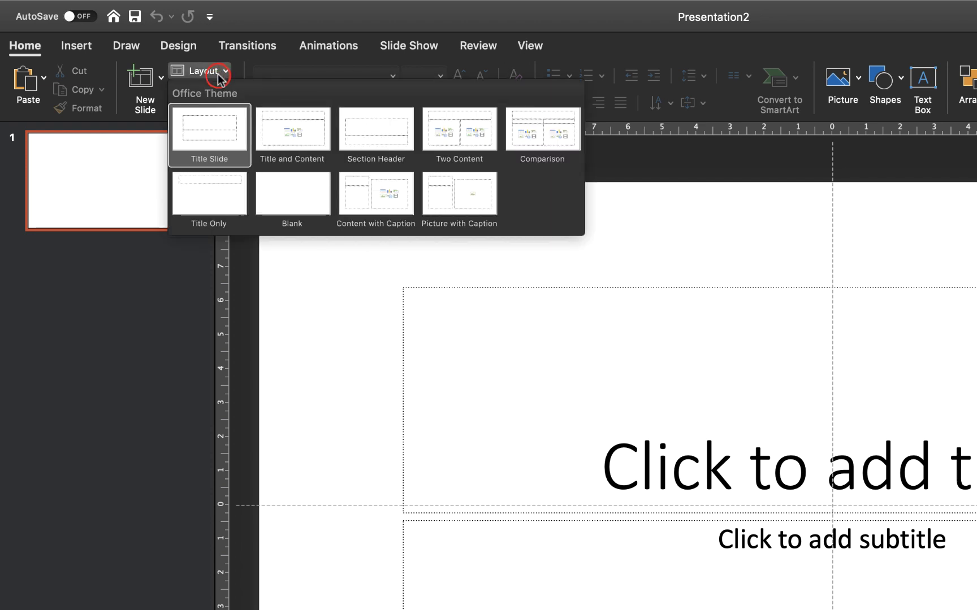
click(301, 195)
- Turn on the slide's centre guides and go back to the Home tools
click(527, 48)
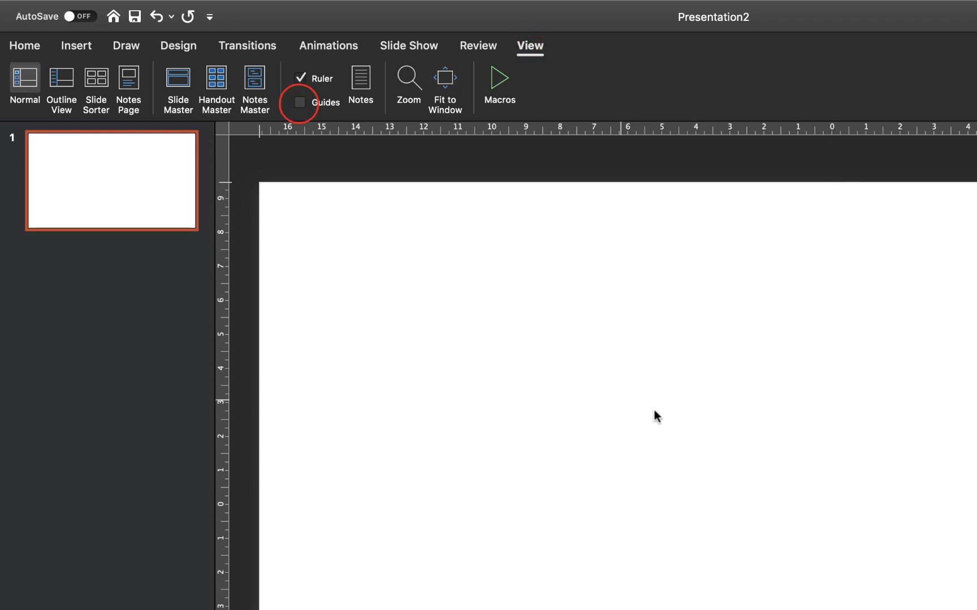
click(300, 102)
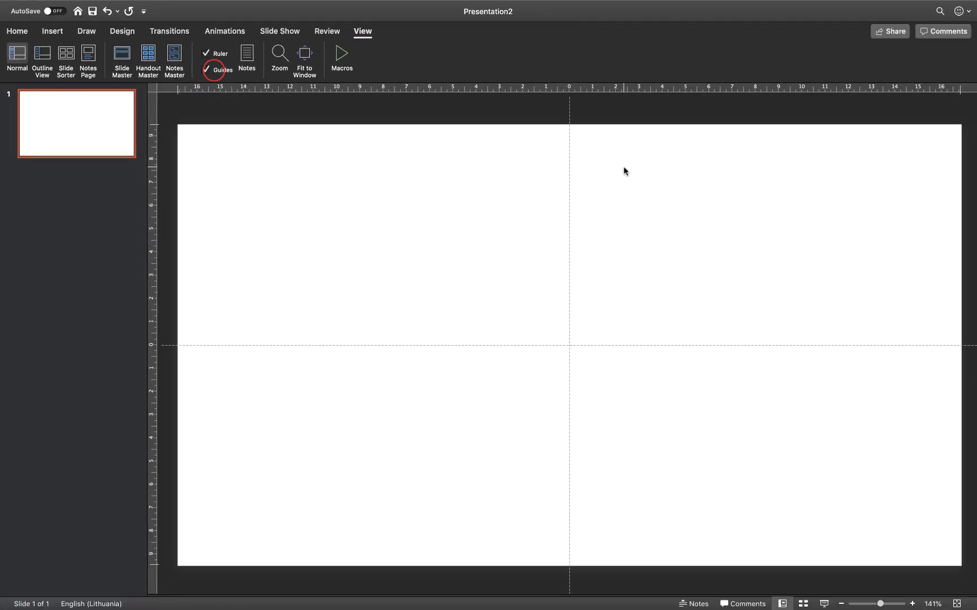
click(29, 33)
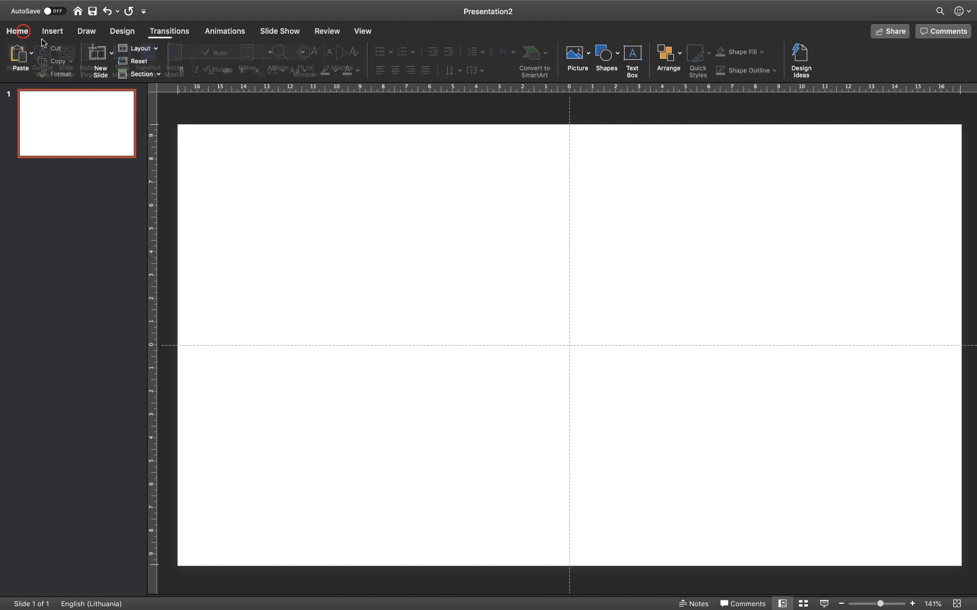
key(ctrl+Right)
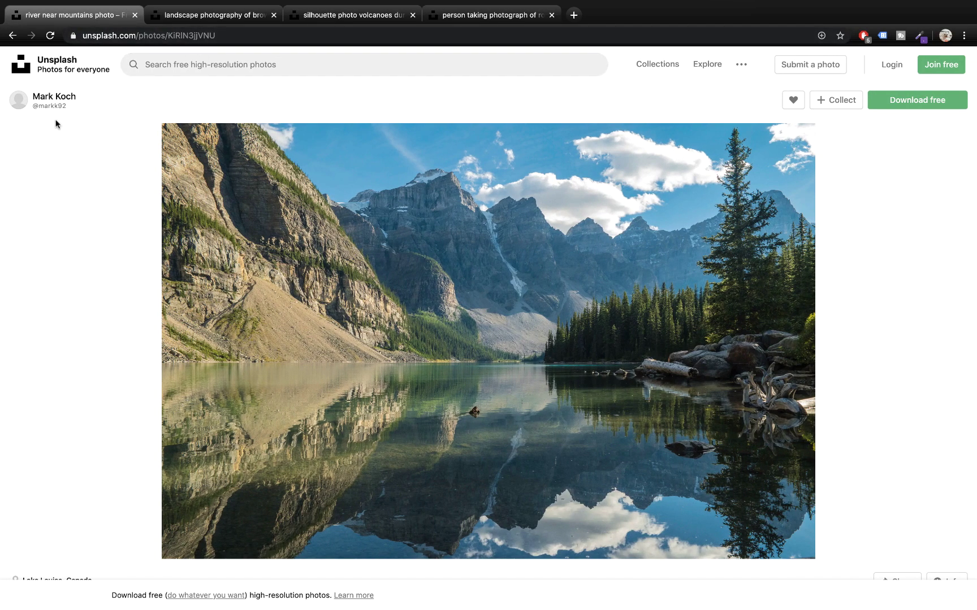
- Copy the Lake Louise, Canada photo from Unsplash and return to the blank slide
click(338, 226)
right_click(497, 278)
click(523, 307)
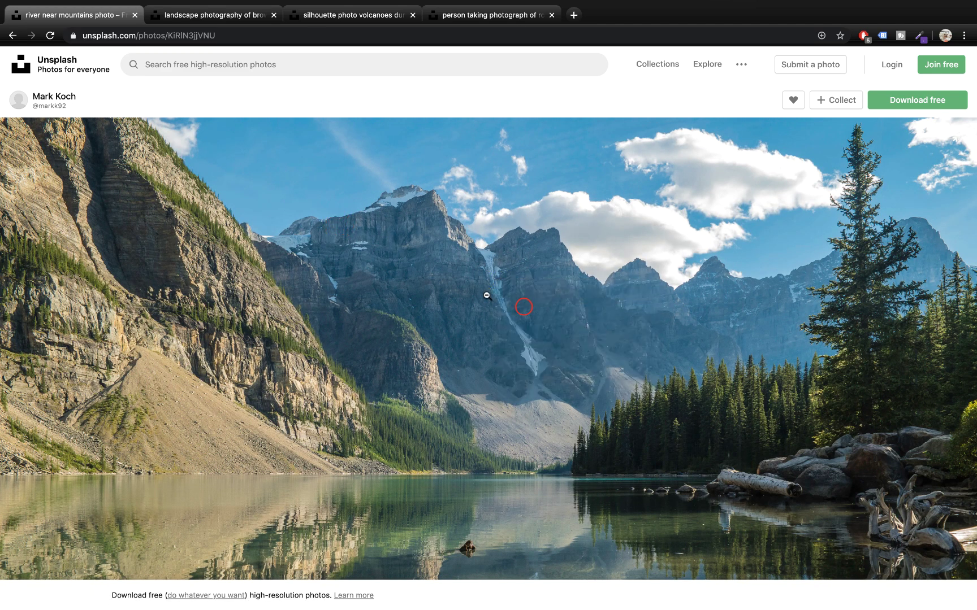
click(475, 293)
scroll(395, 340, down, 3)
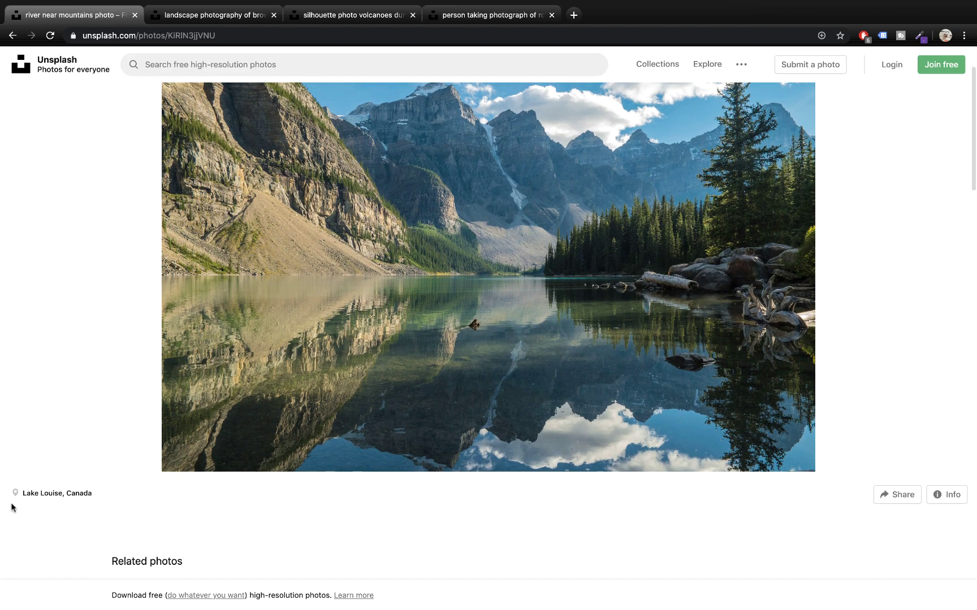
scroll(221, 419, up, 2)
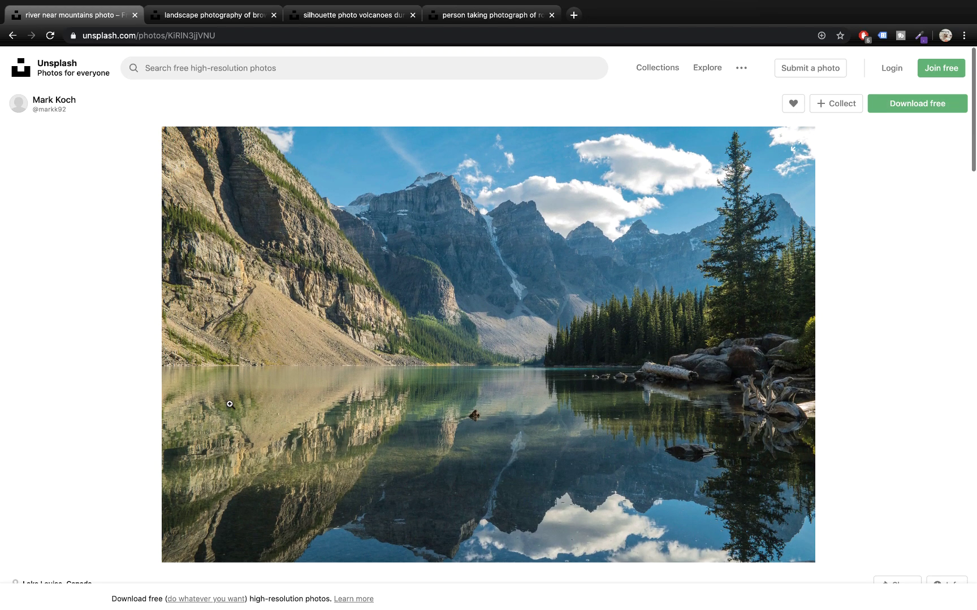
key(ctrl+Left)
click(413, 309)
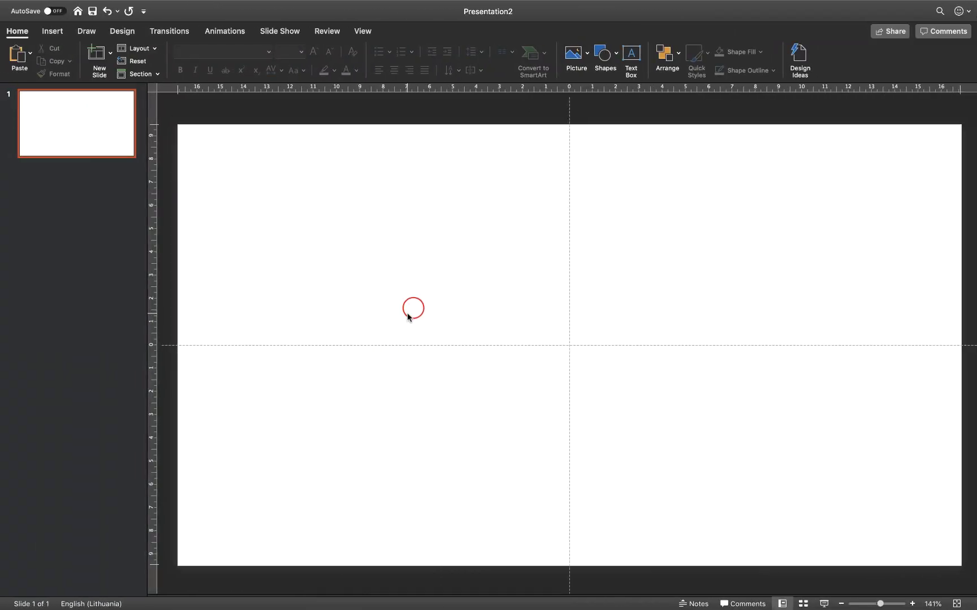
- Paste the lake photo onto the slide and crop it to a 16:9 aspect ratio
key(super+v)
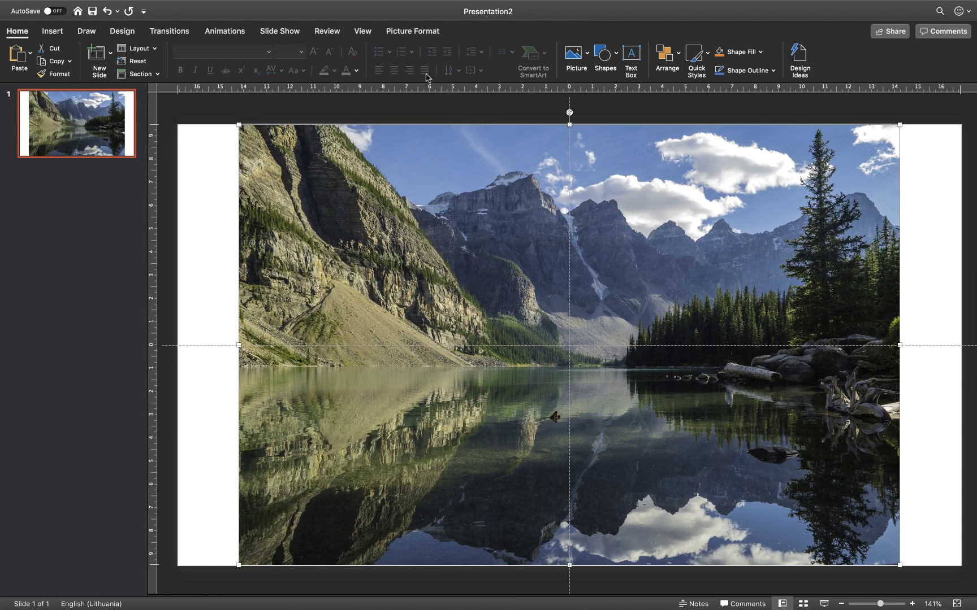
click(408, 33)
click(761, 53)
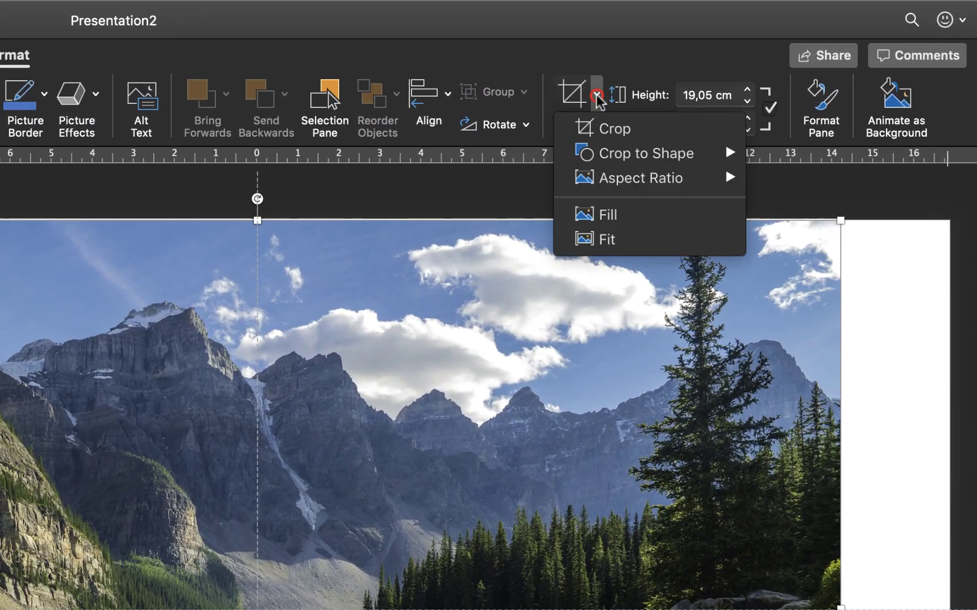
mouse_move(694, 179)
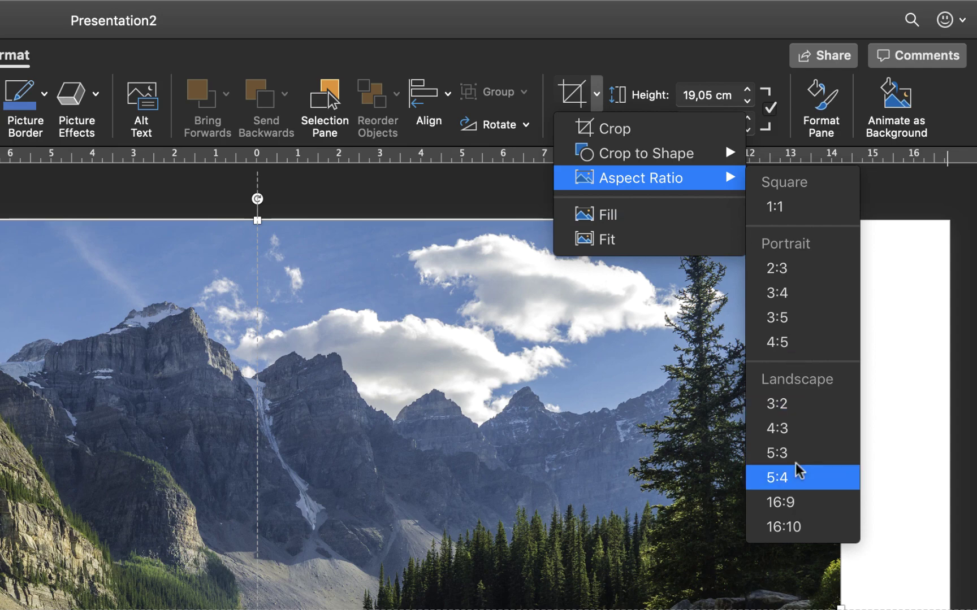
click(799, 492)
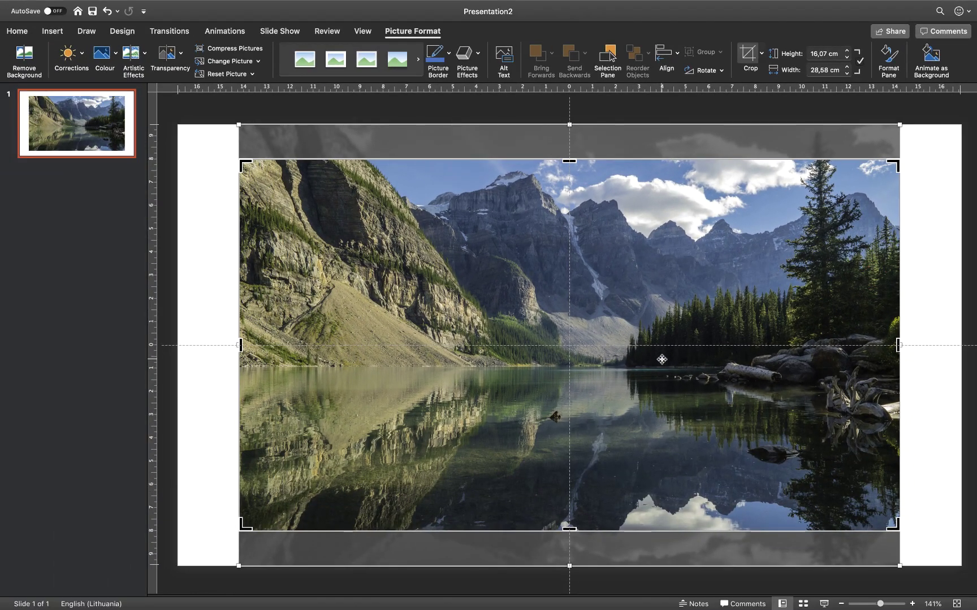
drag(659, 355, 659, 338)
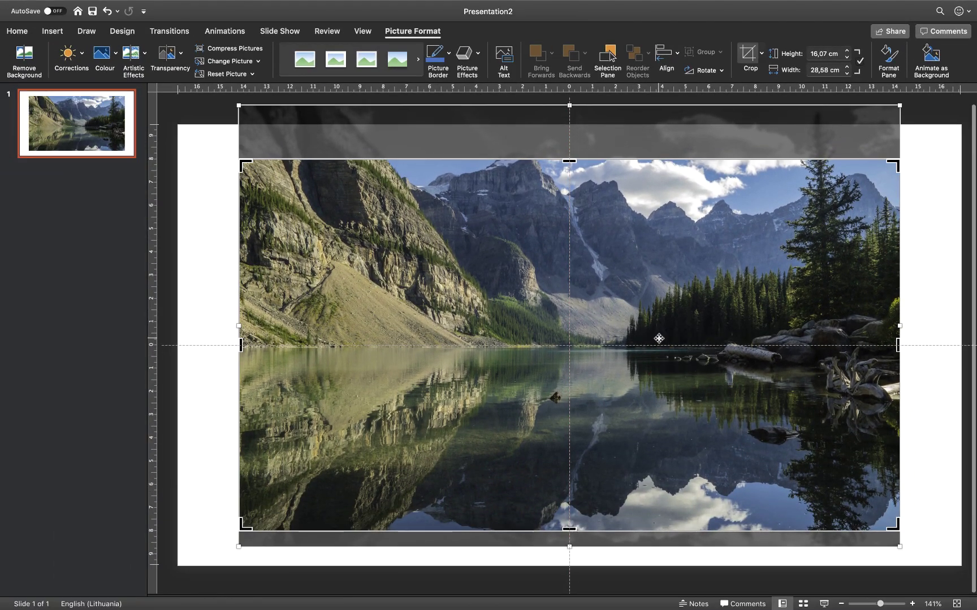
click(743, 71)
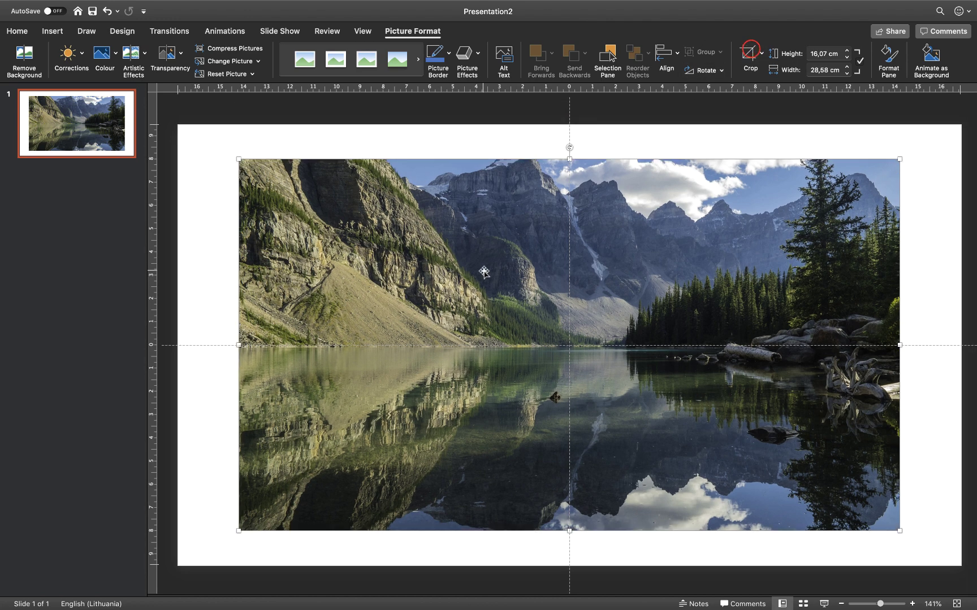
- Move and enlarge the cropped photo to fill the slide at 19,05 × 33,87 cm
drag(478, 266, 418, 236)
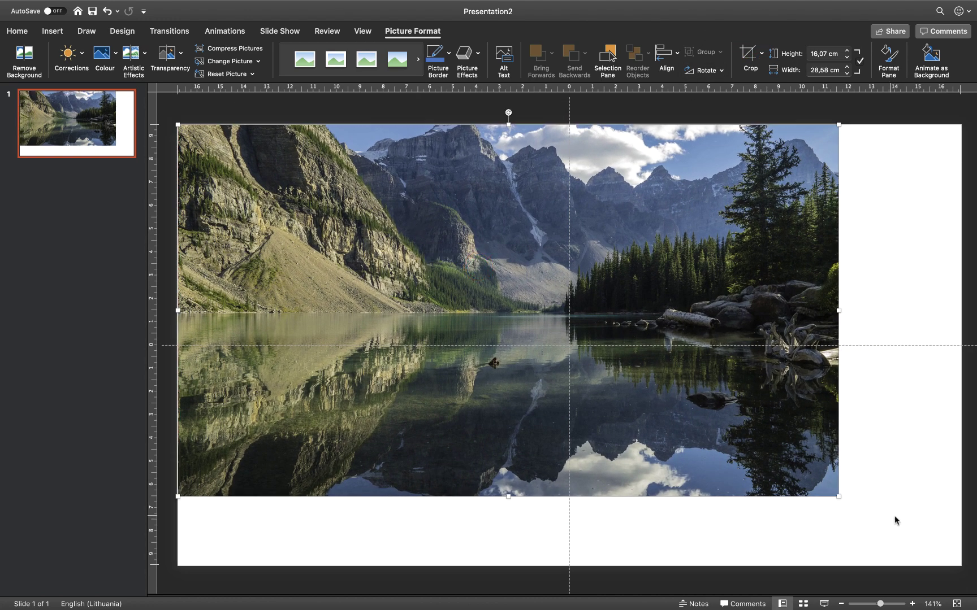
drag(838, 497, 960, 566)
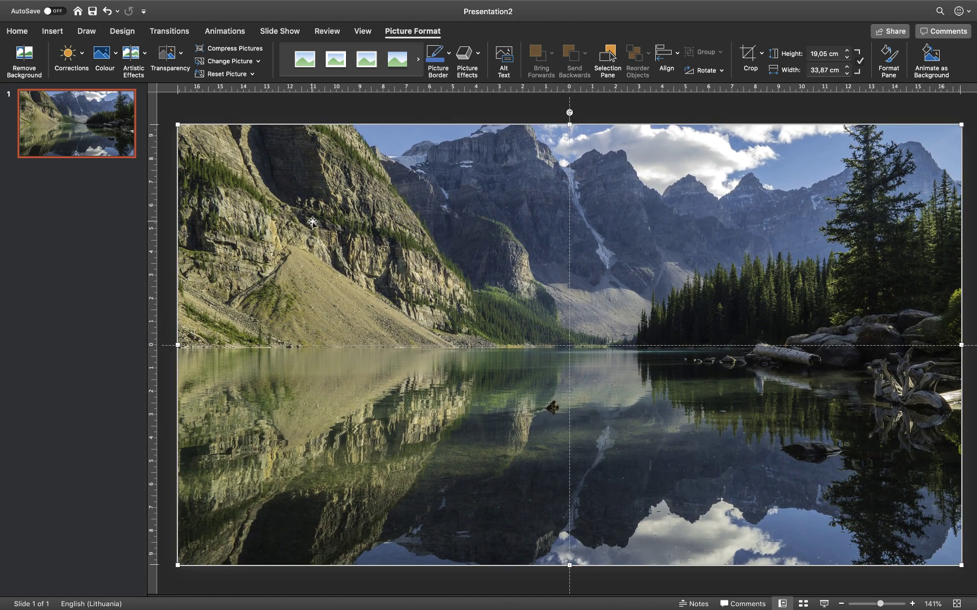
click(81, 196)
right_click(82, 118)
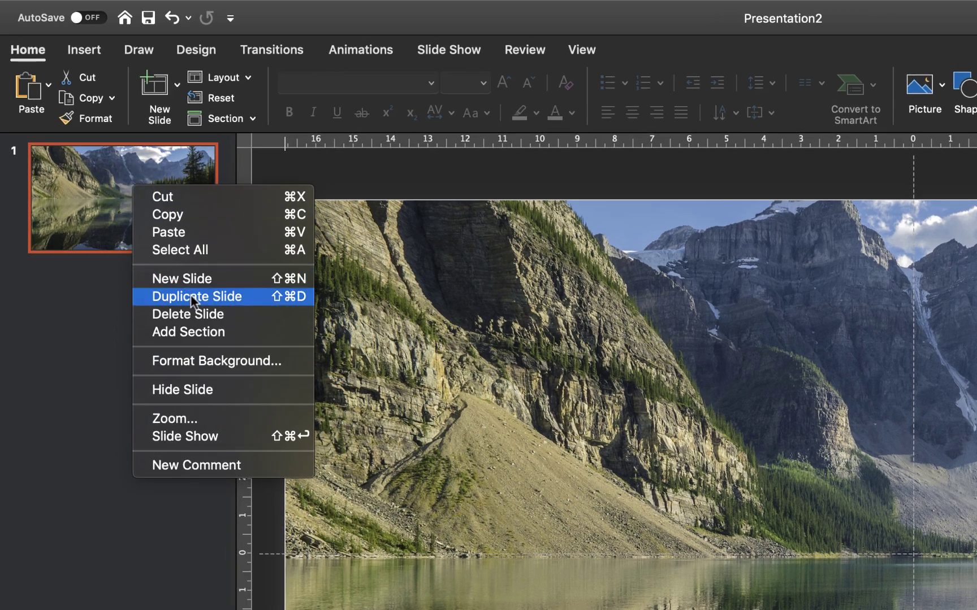
- Duplicate slide 1 and shift the copy's lake photo left until its right edge meets the centre guide
click(122, 188)
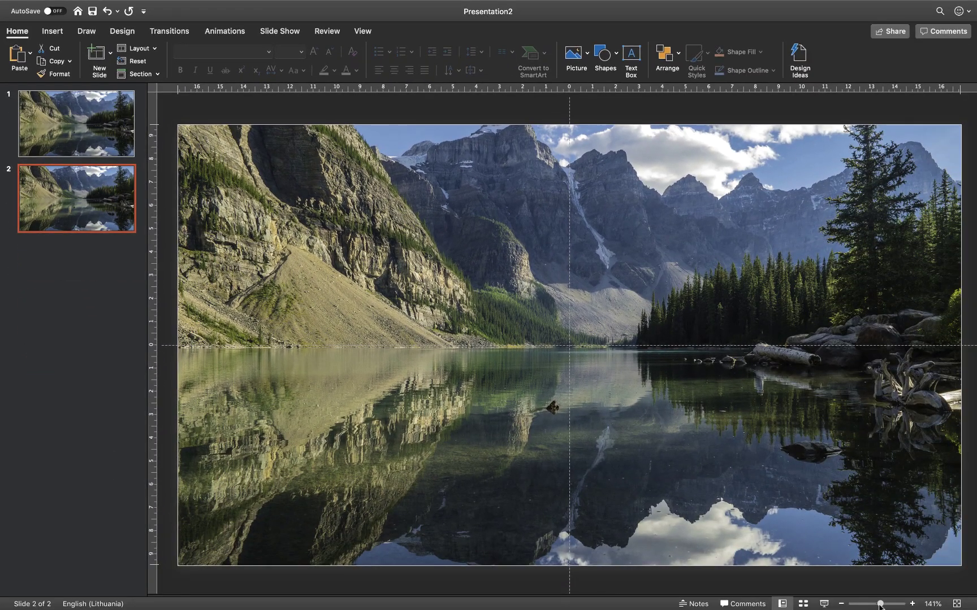
drag(880, 606, 871, 604)
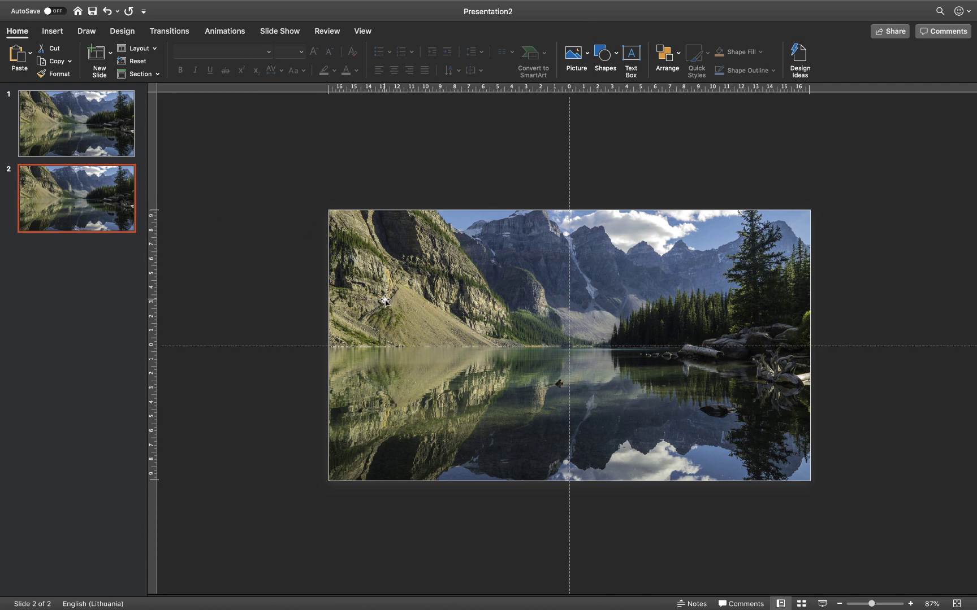
click(424, 285)
drag(749, 281, 511, 288)
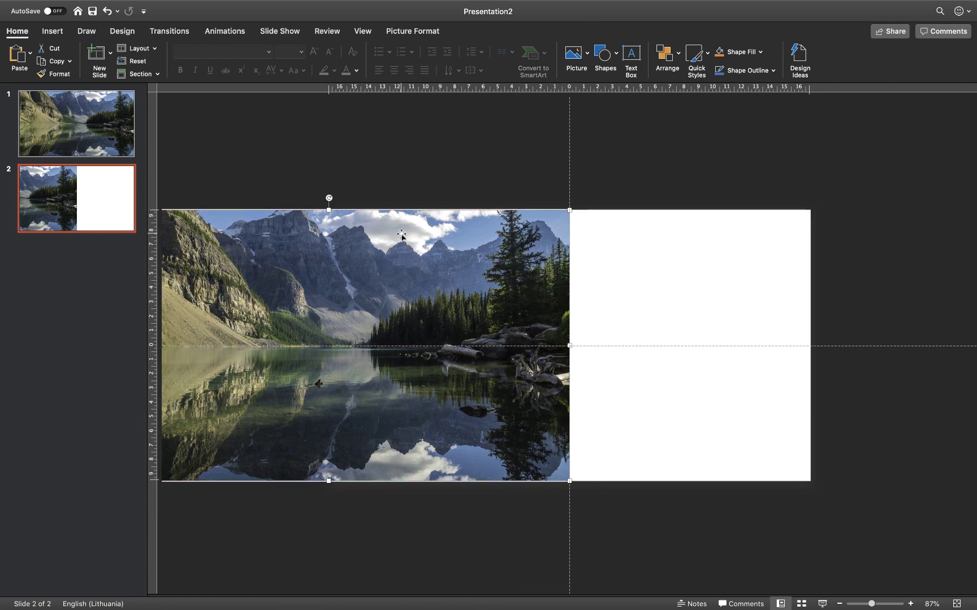
key(super+z)
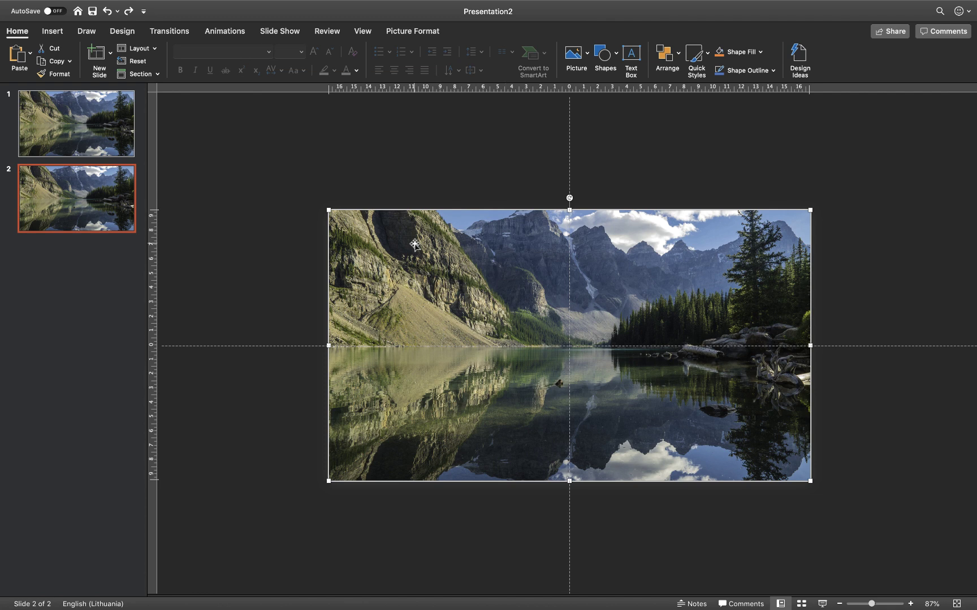
drag(704, 264, 466, 268)
click(497, 171)
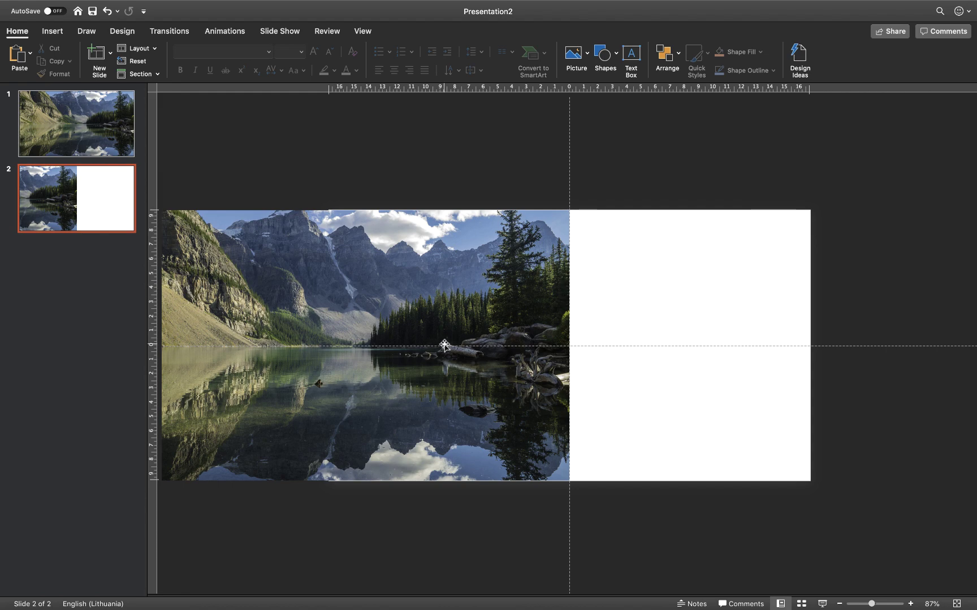
key(ctrl+Right)
click(218, 13)
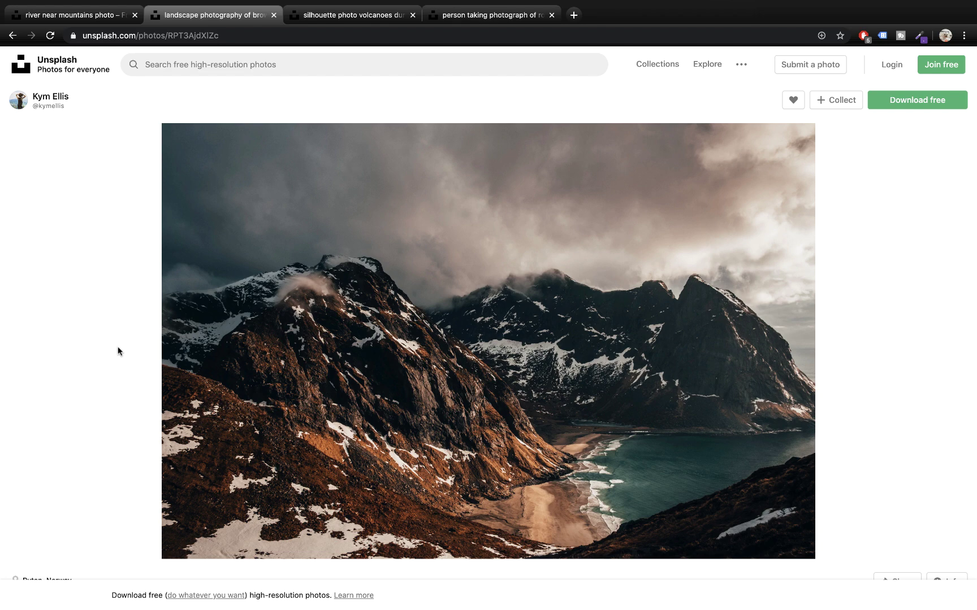
- Copy the Ryten, Norway mountain photo from Unsplash and return to PowerPoint
scroll(119, 351, down, 5)
scroll(90, 340, up, 5)
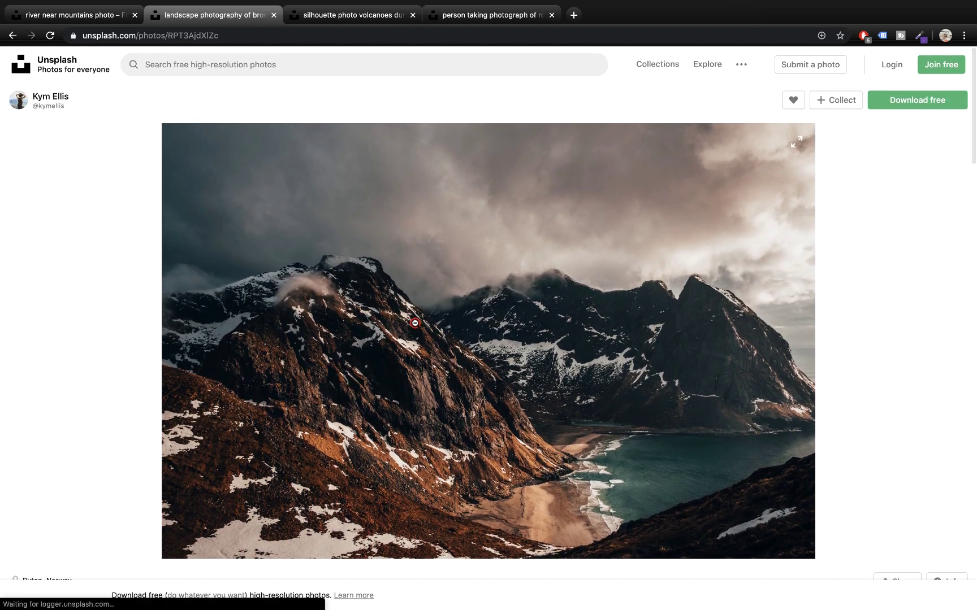
click(415, 323)
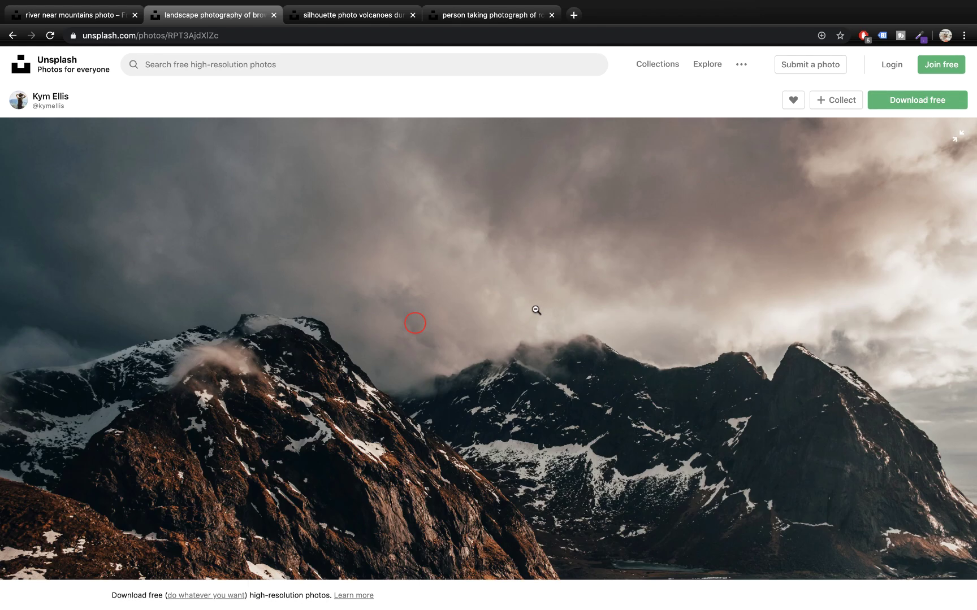
right_click(535, 308)
click(571, 334)
key(ctrl+Left)
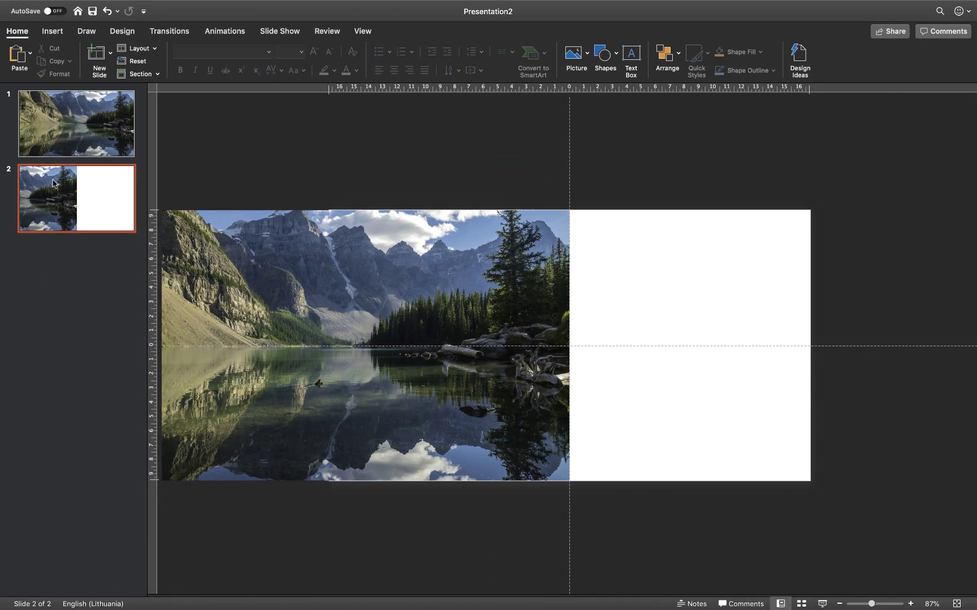
- Paste the Norway photo onto slide 2 and crop it to 16:9
key(super+v)
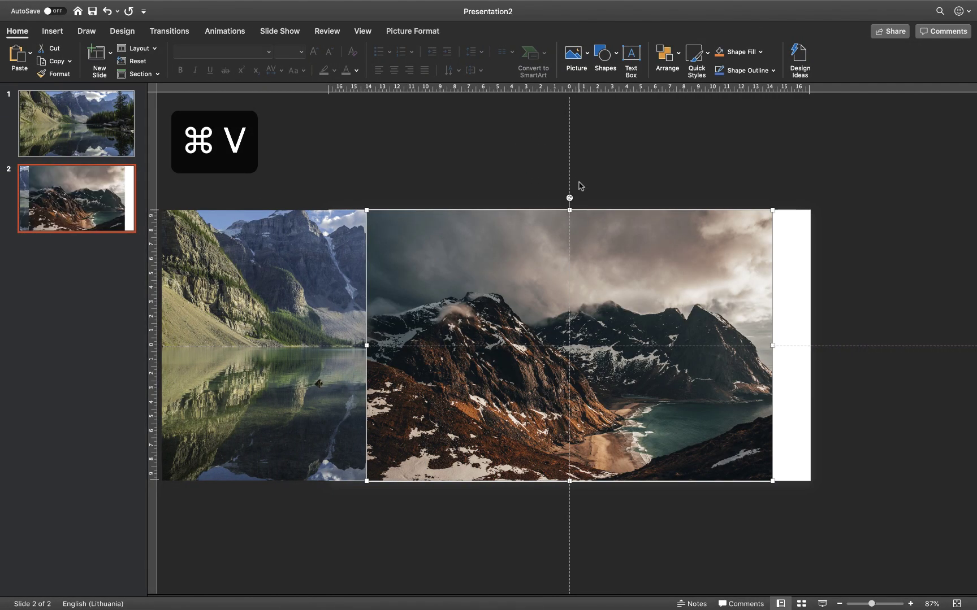
click(412, 30)
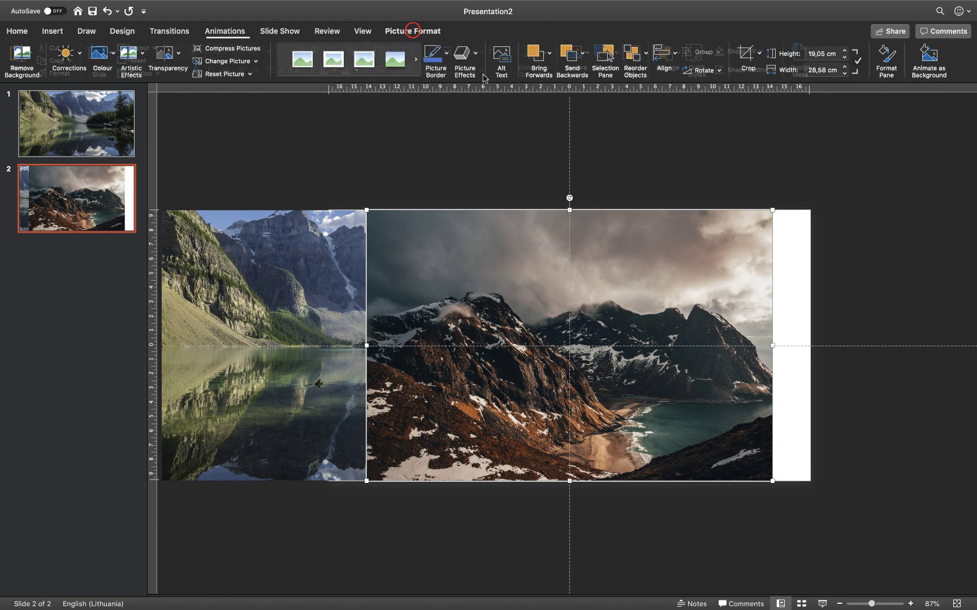
click(761, 53)
mouse_move(791, 102)
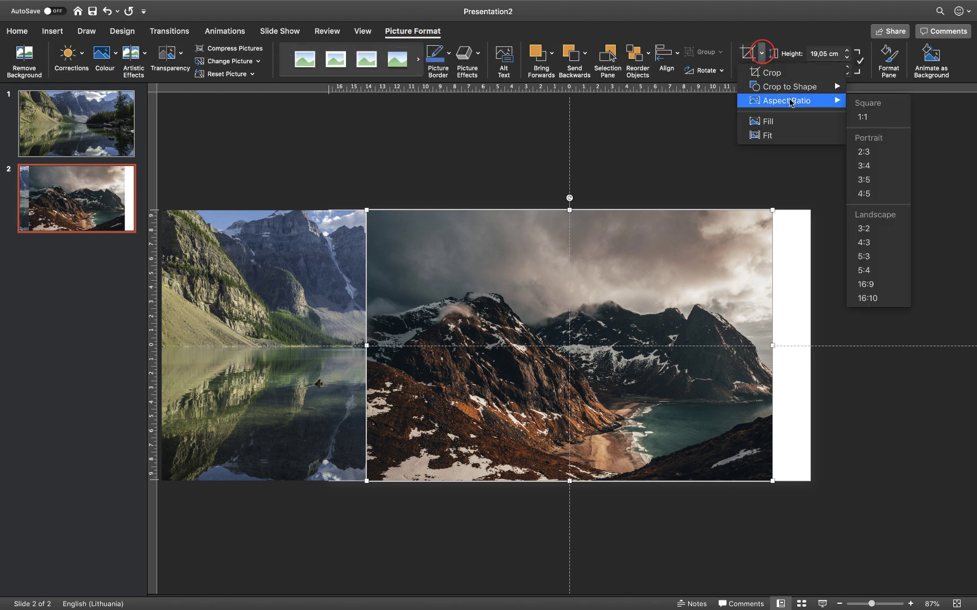
click(870, 282)
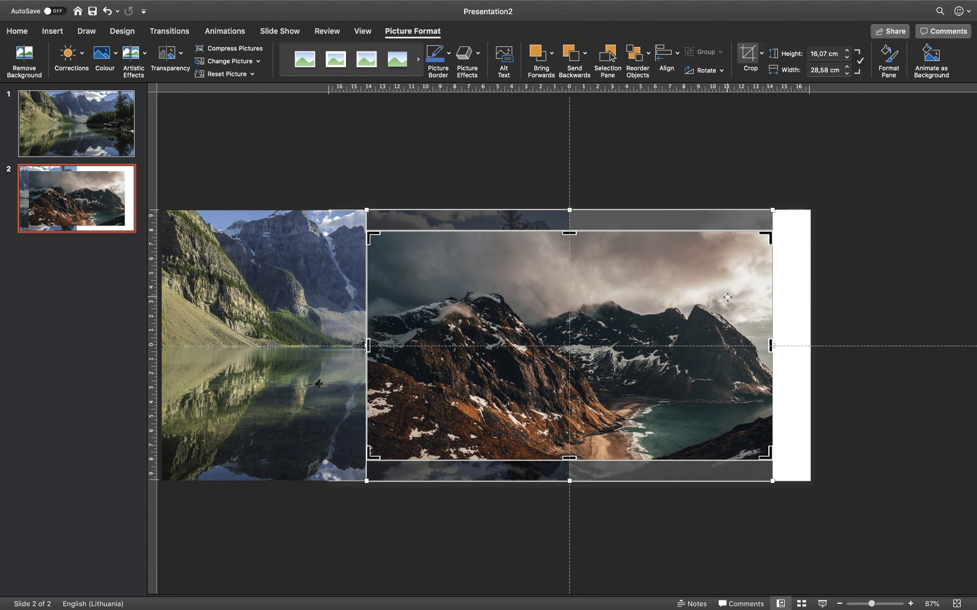
drag(722, 295, 718, 257)
click(748, 53)
- Enlarge the Norway photo to fill slide 2 at 19,05 cm tall, and copy it
drag(400, 443, 329, 481)
click(379, 523)
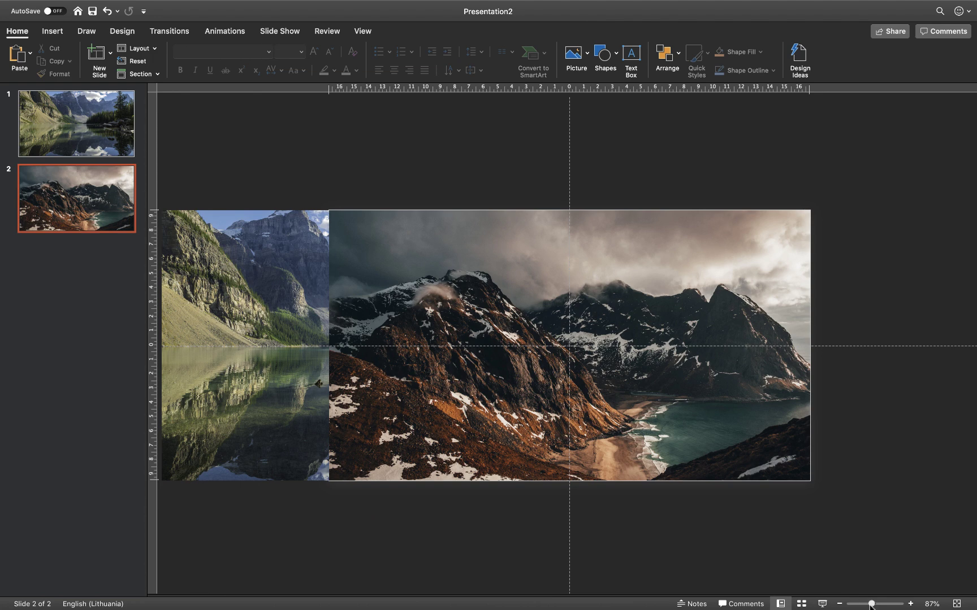
drag(870, 605, 863, 604)
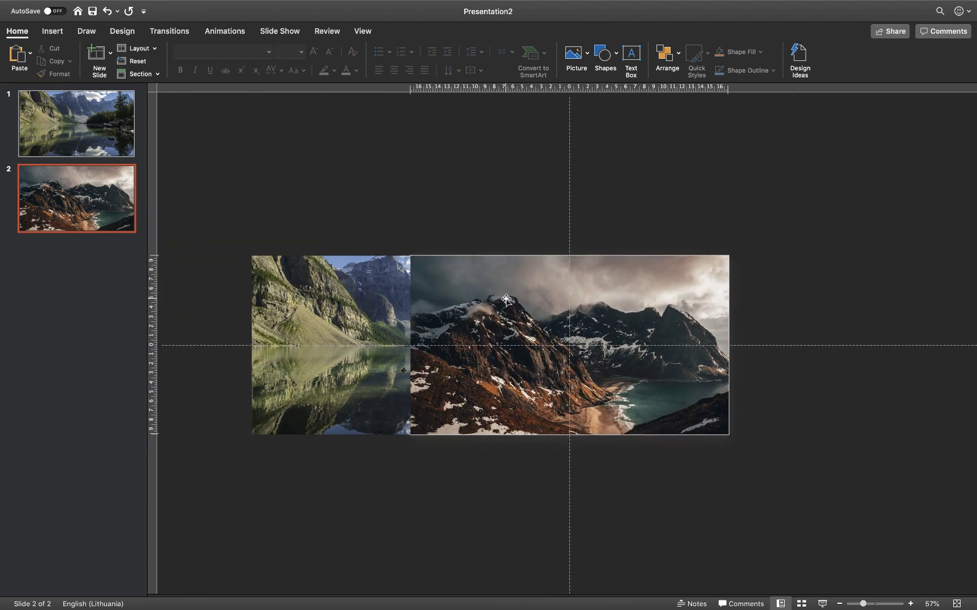
drag(494, 284, 351, 278)
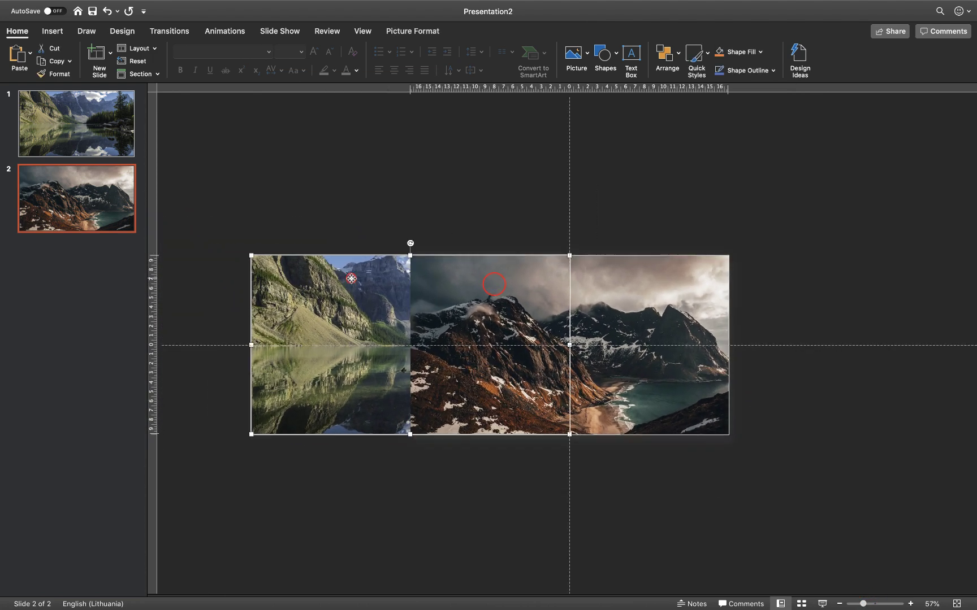
drag(528, 277, 524, 275)
key(super+c)
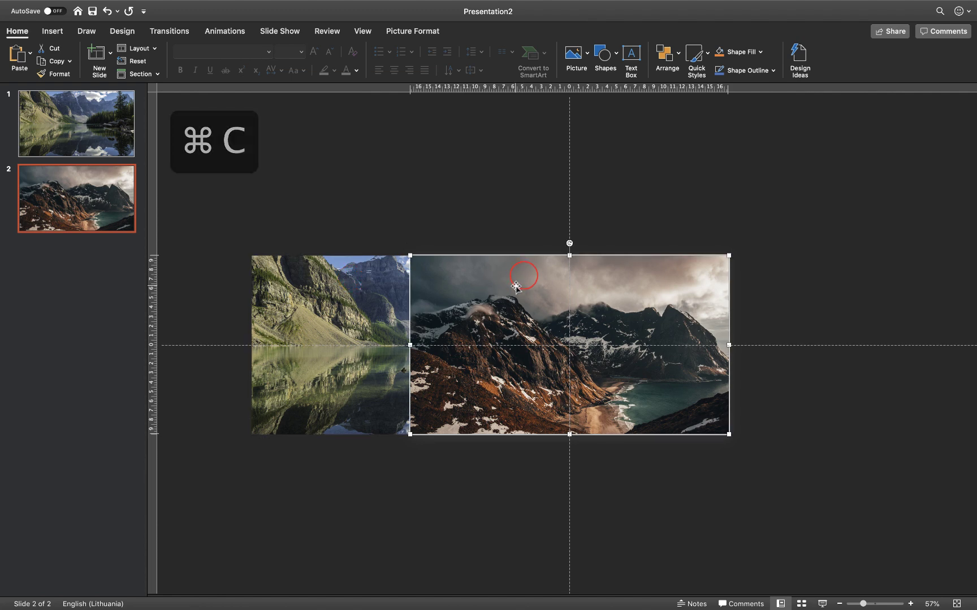
click(107, 133)
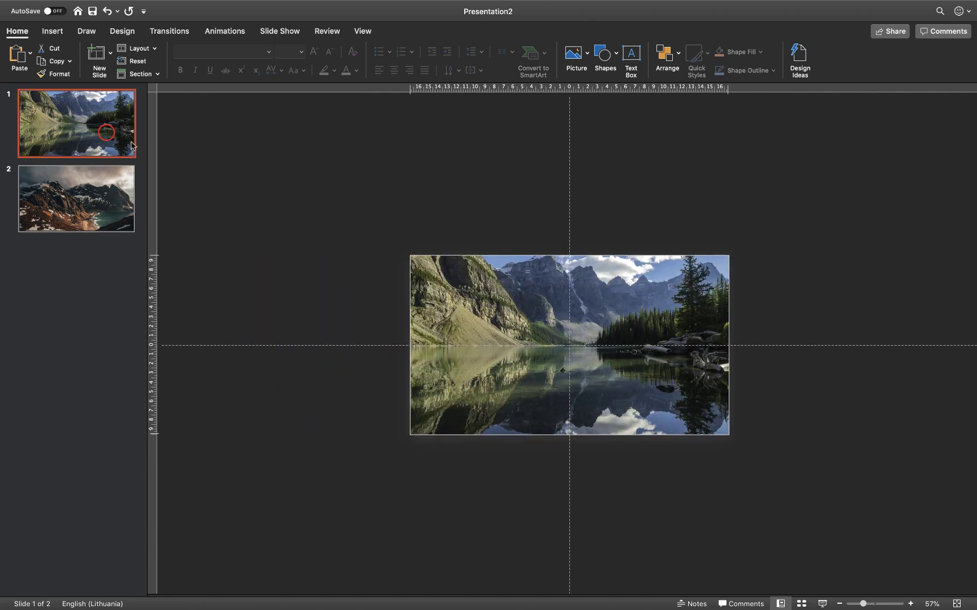
- Paste the Norway photo on slide 1, just past its right edge at Left 33,87 cm
key(super+v)
drag(452, 307, 768, 303)
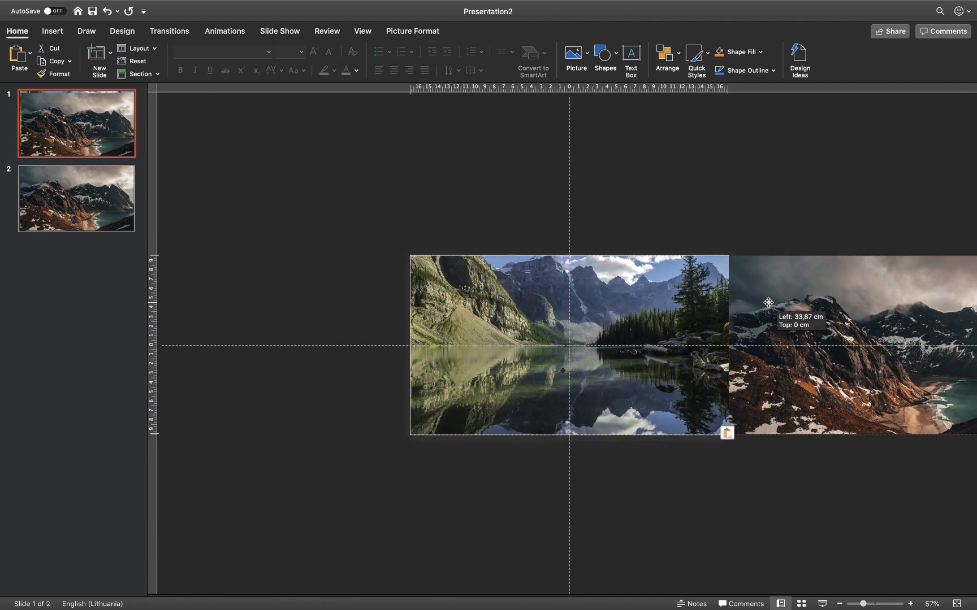
click(746, 213)
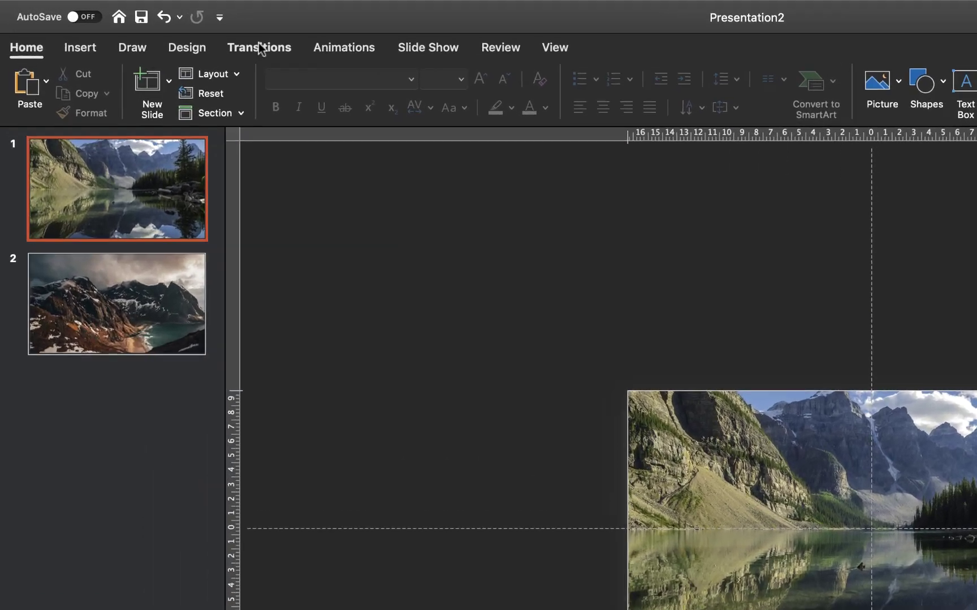
- Apply the Morph transition to slides 1 and 2
click(169, 31)
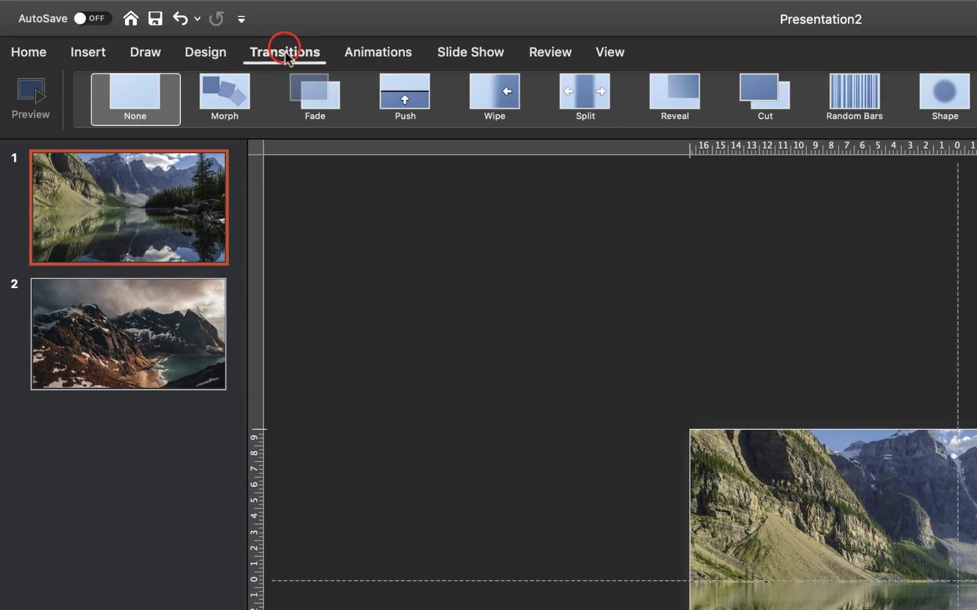
click(233, 105)
click(148, 345)
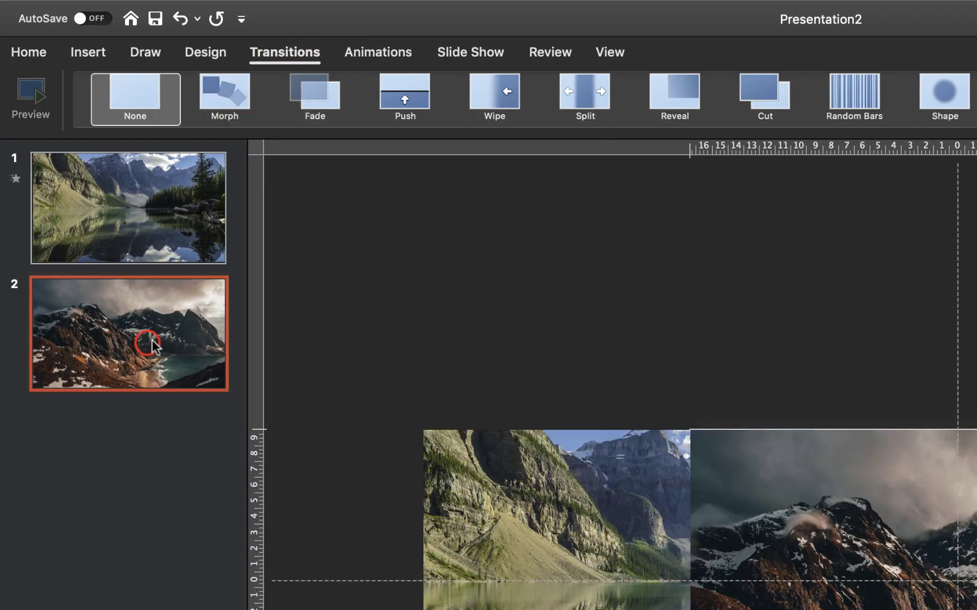
click(223, 102)
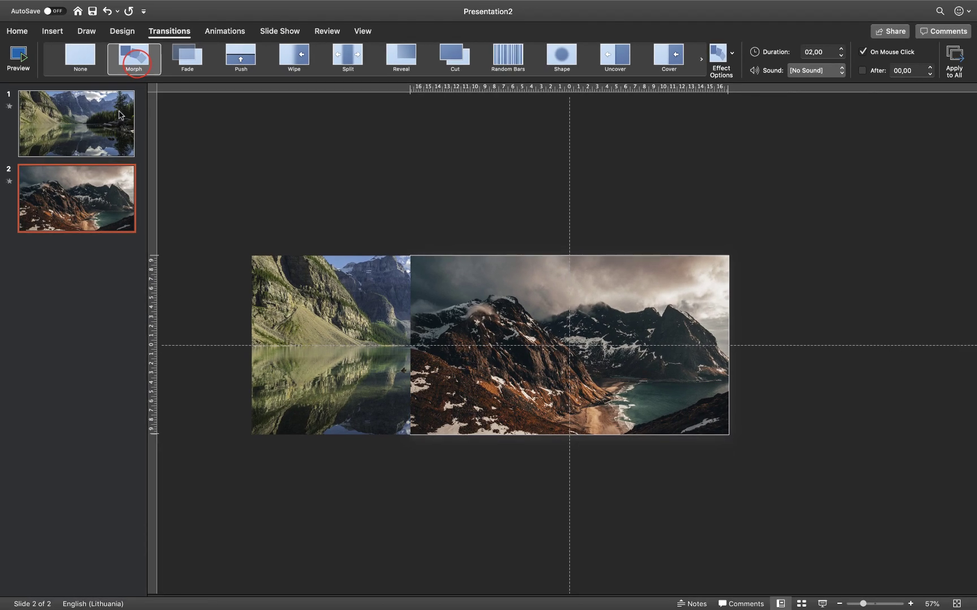
- On slide 1, realign the lake photo and butt the mountain photo against the right edge
click(199, 187)
click(502, 277)
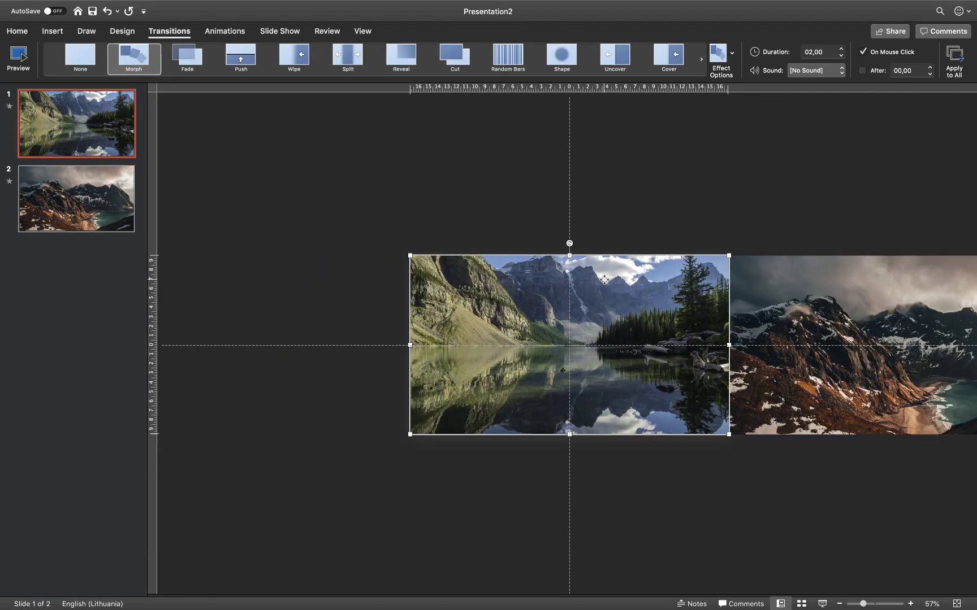
mouse_move(644, 310)
mouse_down()
mouse_move(629, 192)
mouse_move(642, 292)
mouse_up()
mouse_move(803, 298)
mouse_down()
mouse_move(766, 263)
mouse_move(802, 295)
mouse_move(793, 297)
mouse_up()
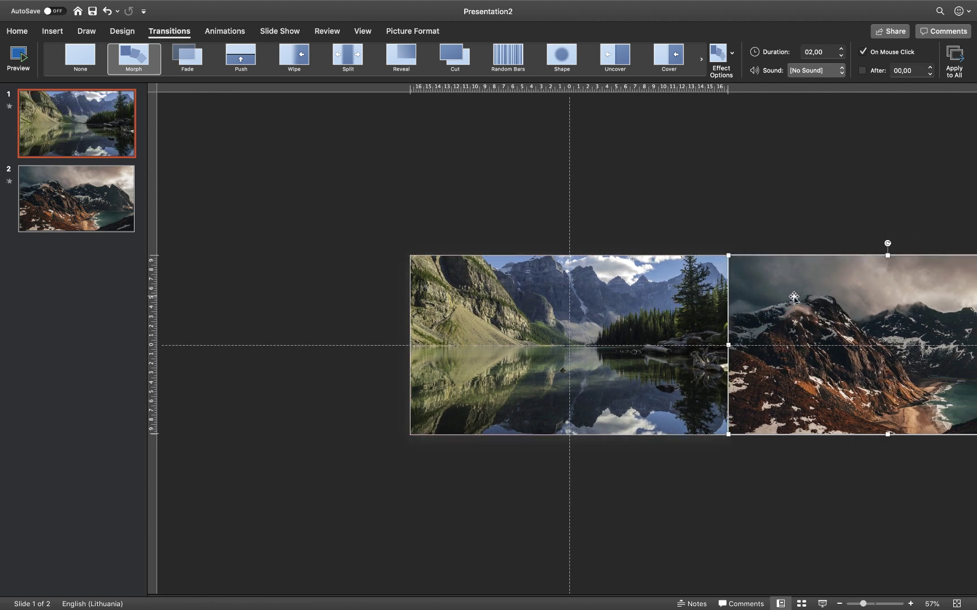
- On slide 2, fine-tune the mountain photo and place the lake photo just off the left edge
click(109, 208)
click(540, 318)
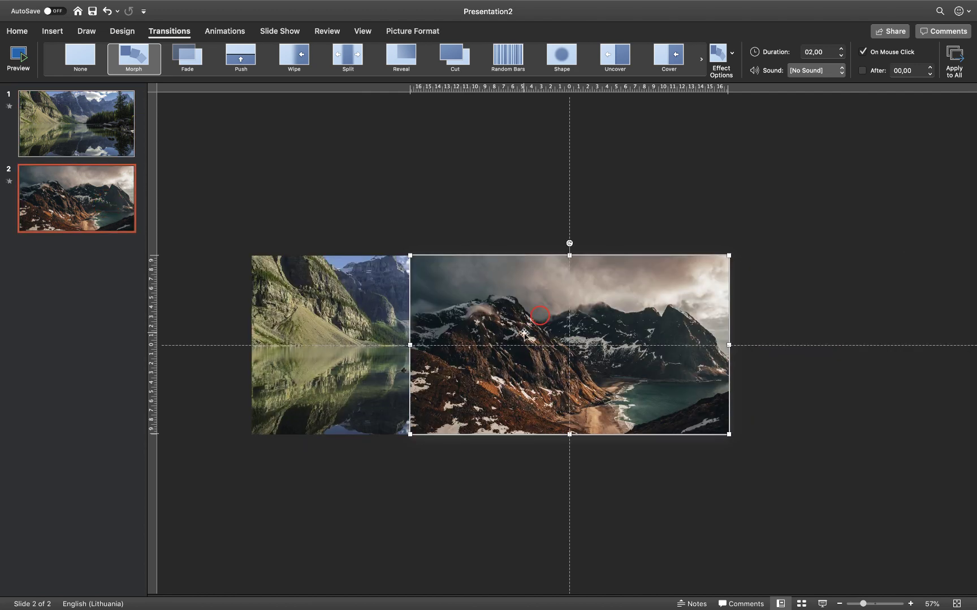
mouse_move(523, 334)
mouse_down()
mouse_move(546, 237)
mouse_move(502, 329)
mouse_move(517, 332)
mouse_up()
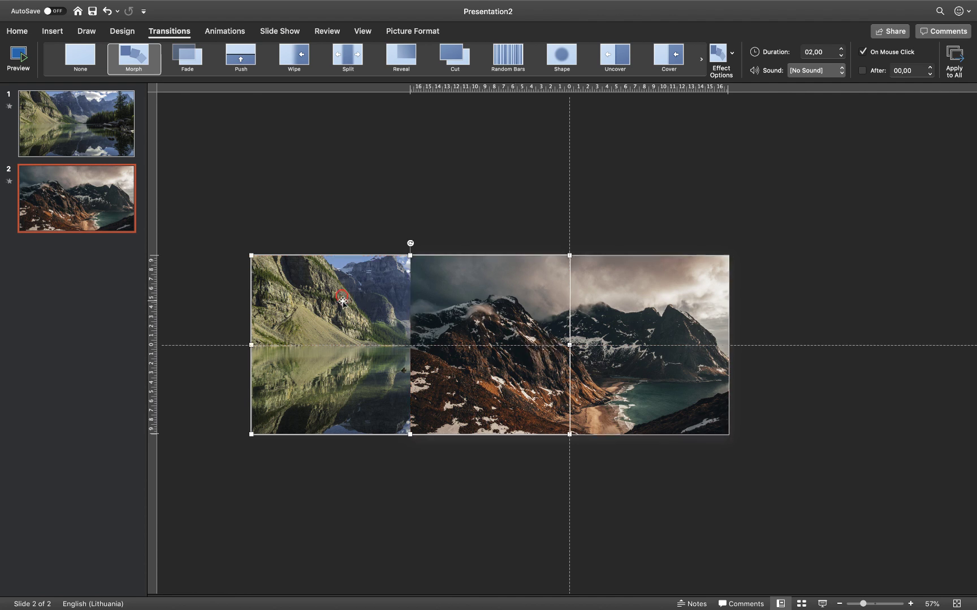
mouse_move(376, 331)
mouse_down()
mouse_move(361, 259)
mouse_move(375, 328)
mouse_up()
click(66, 116)
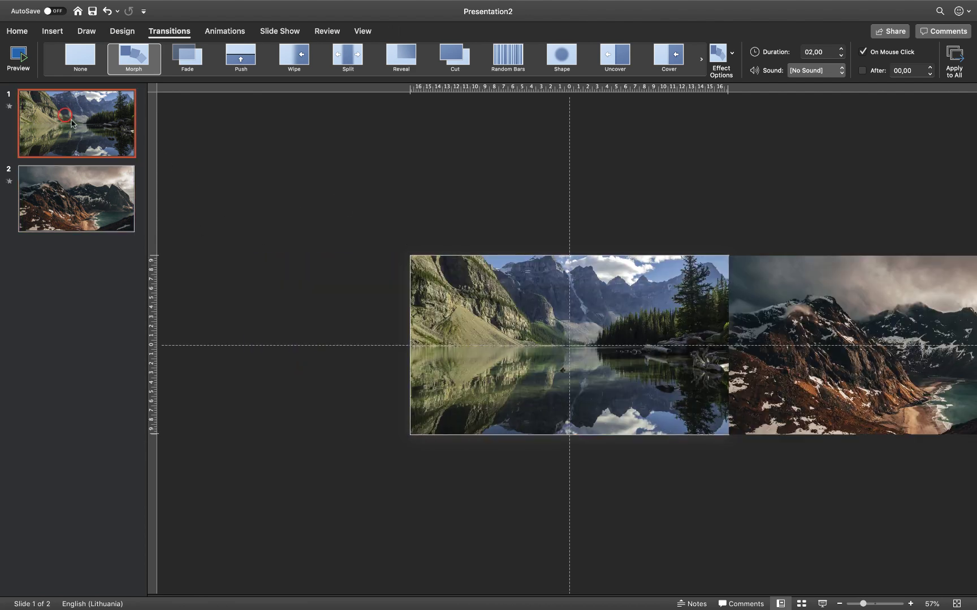
- Preview the Morph slideshow, flipping between the lake and mountain slides, then return to slide 2
click(822, 604)
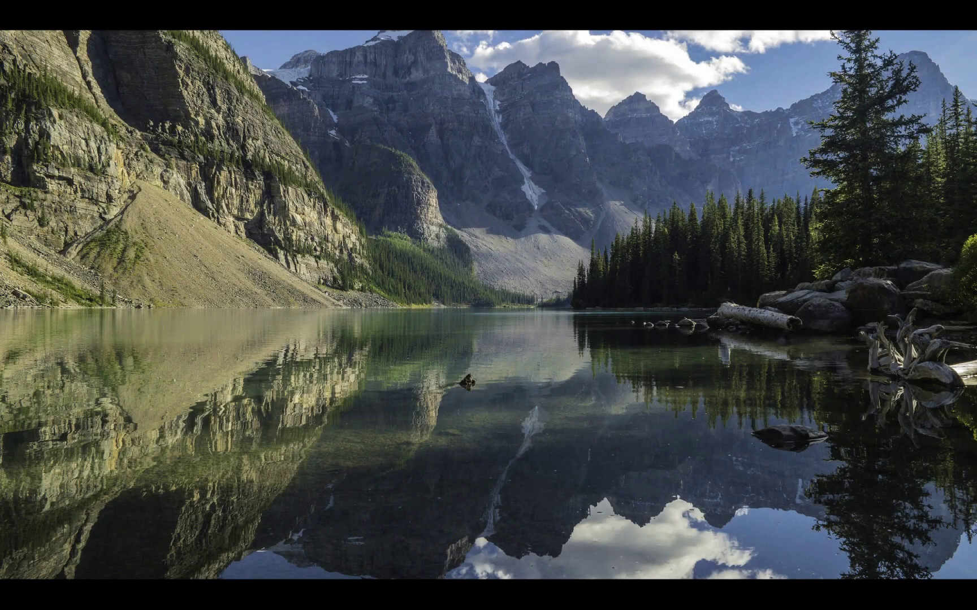
click(822, 608)
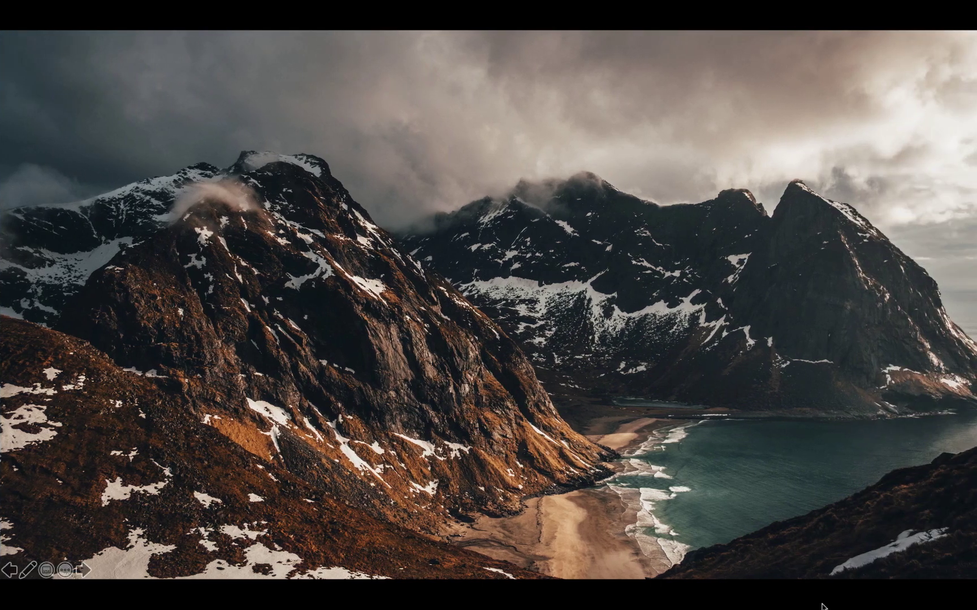
click(823, 607)
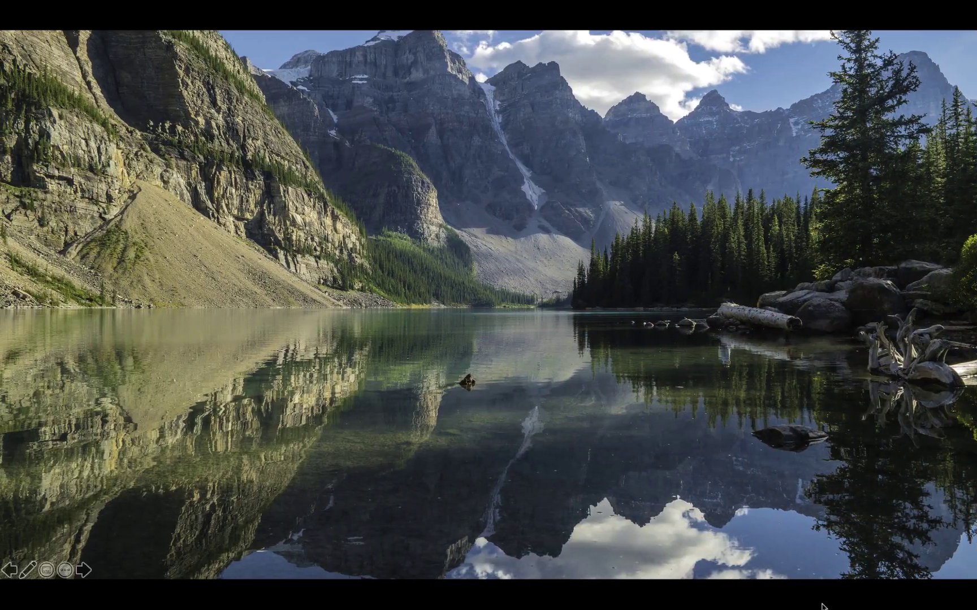
click(822, 607)
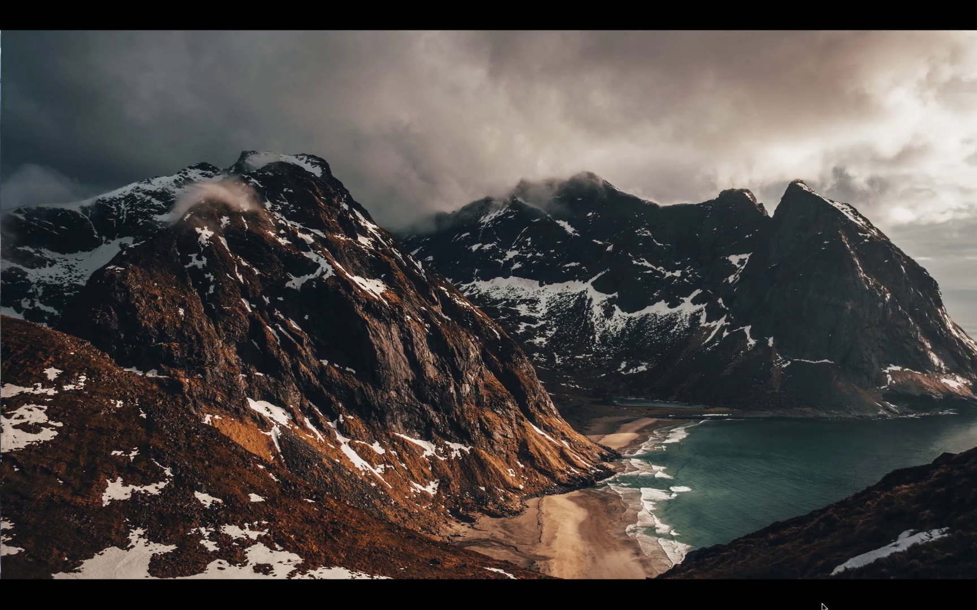
click(822, 607)
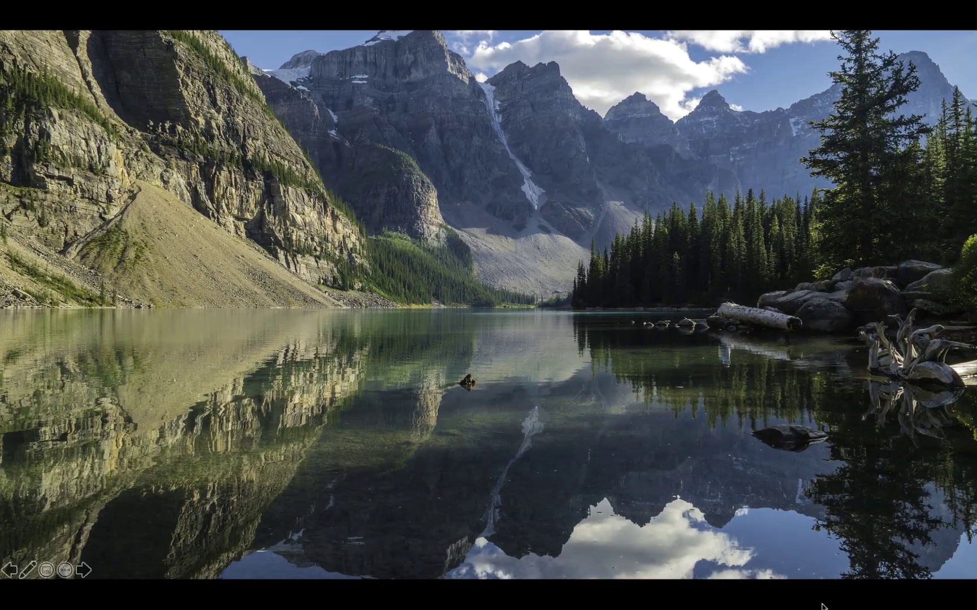
key(Escape)
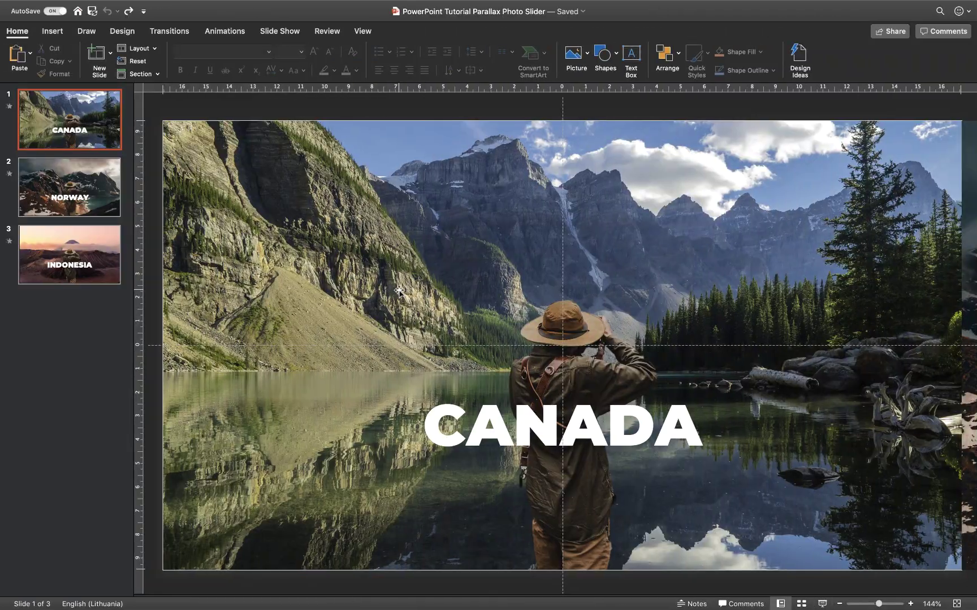
key(ctrl+Right)
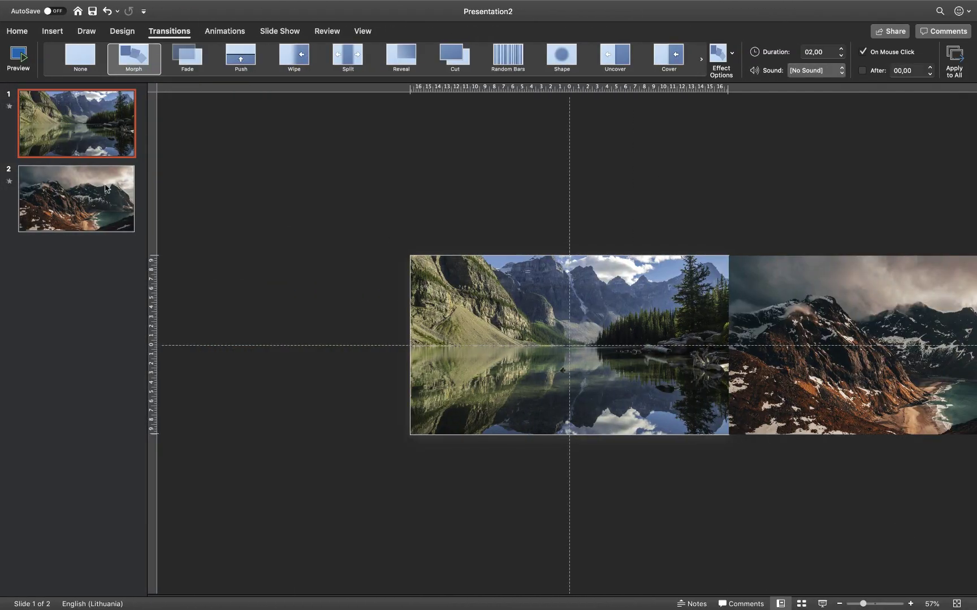
click(105, 188)
drag(865, 605, 863, 606)
- Copy the Mount Bromo, Indonesia volcano photo from Unsplash at full width
key(ctrl+Right)
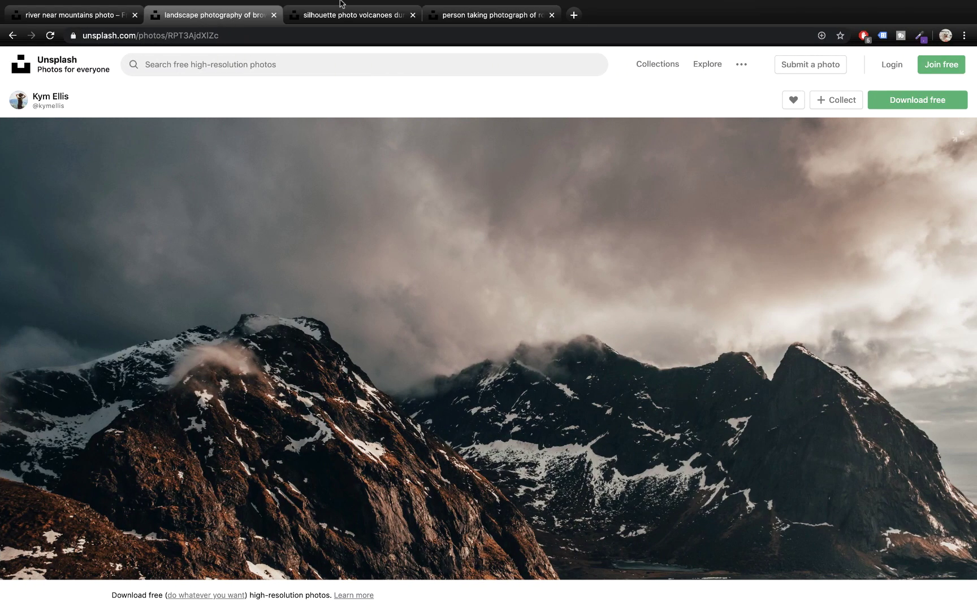
click(331, 15)
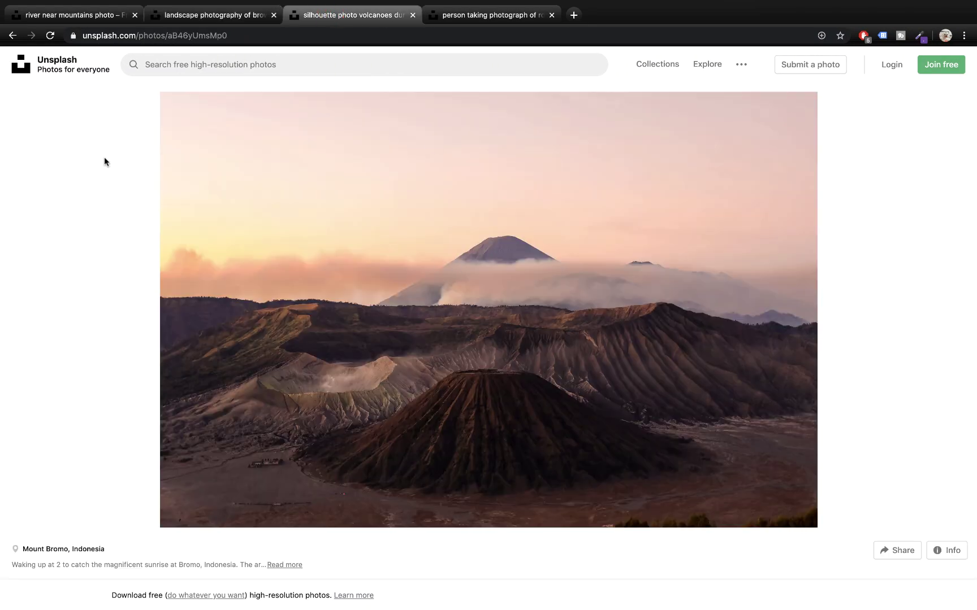
scroll(103, 155, up, 1)
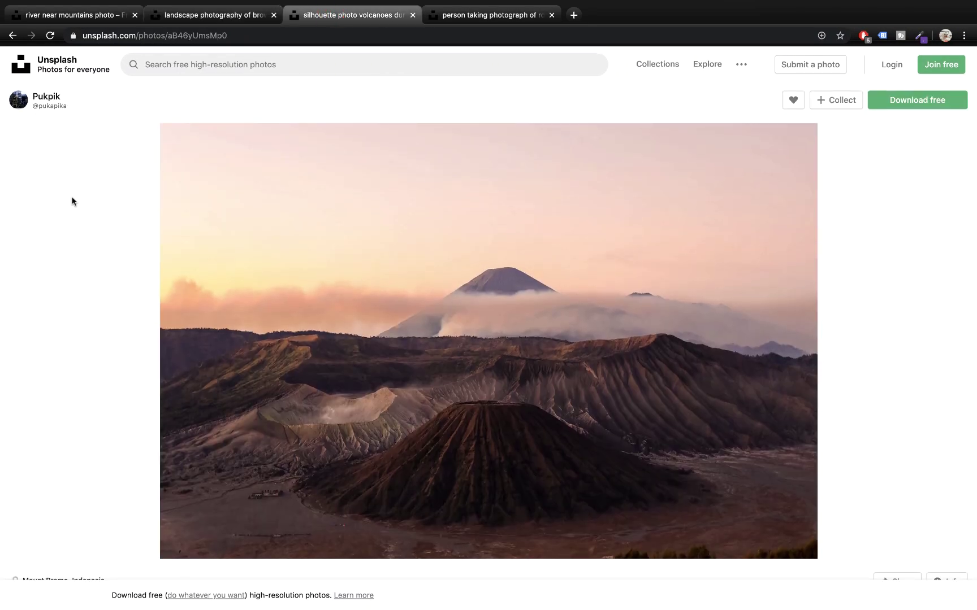
scroll(83, 232, down, 1)
scroll(122, 505, down, 5)
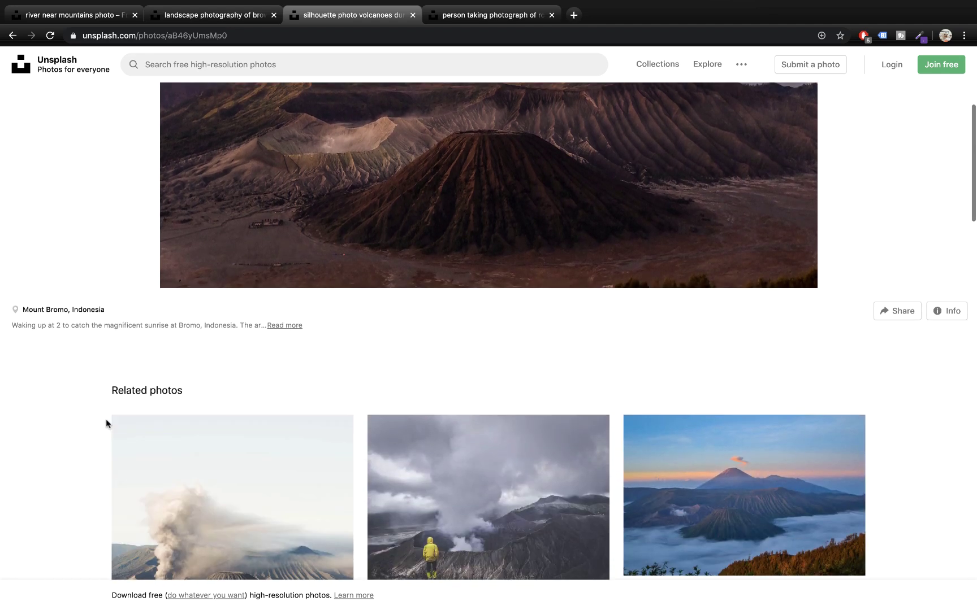
scroll(214, 314, up, 4)
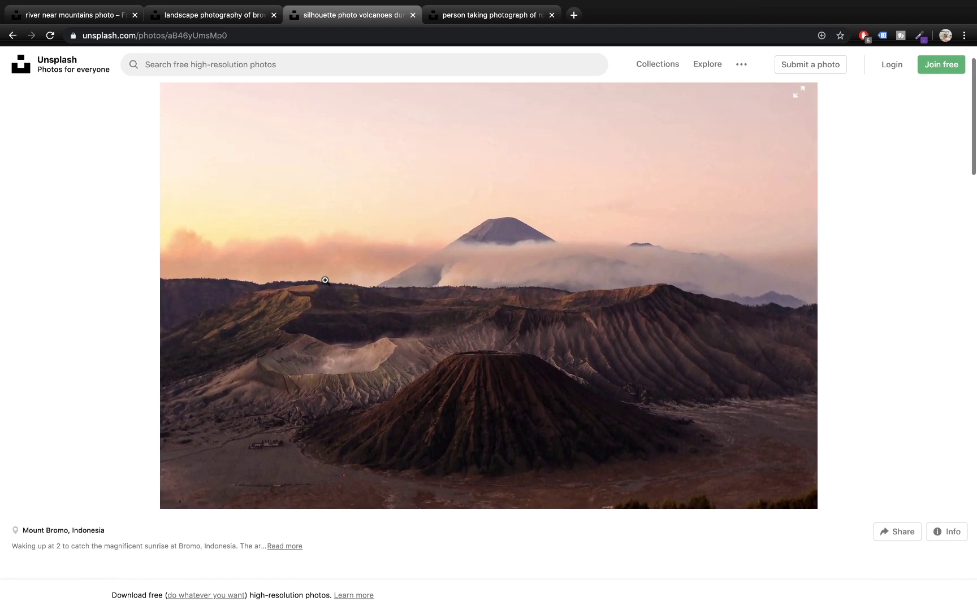
click(408, 287)
right_click(422, 285)
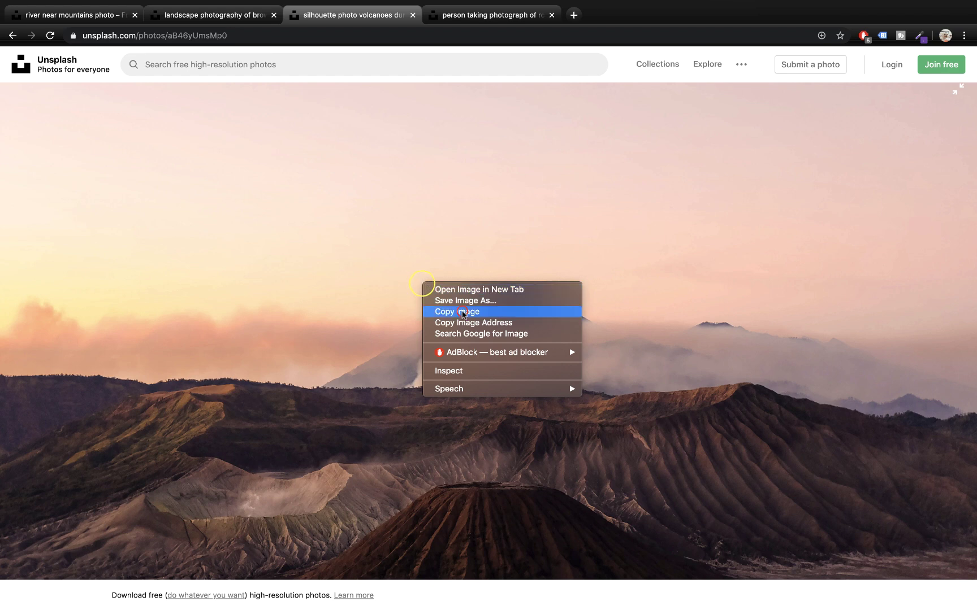
click(463, 312)
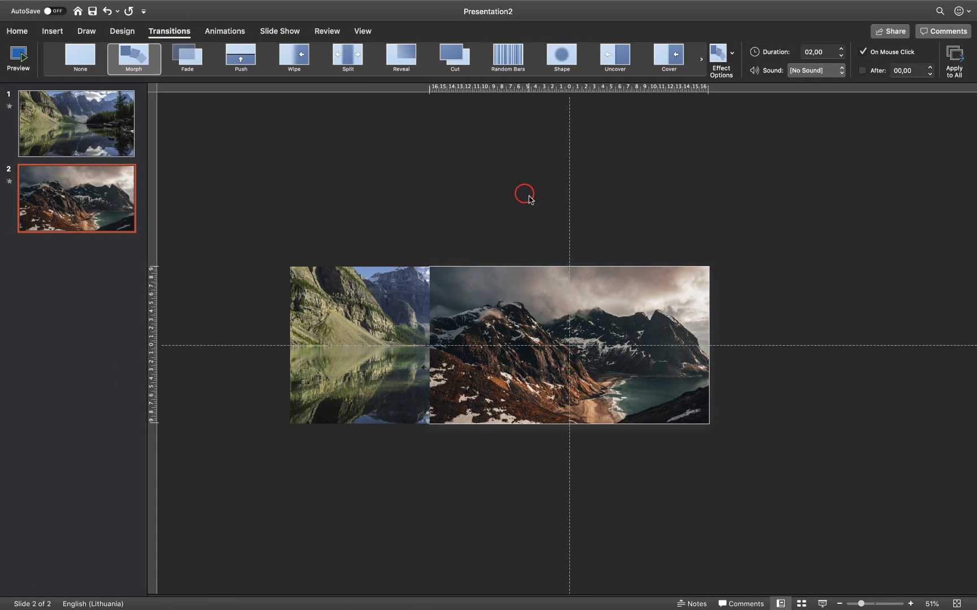
- Paste the volcano photo onto slide 2 and crop it to a 16:9 aspect ratio
key(super+v)
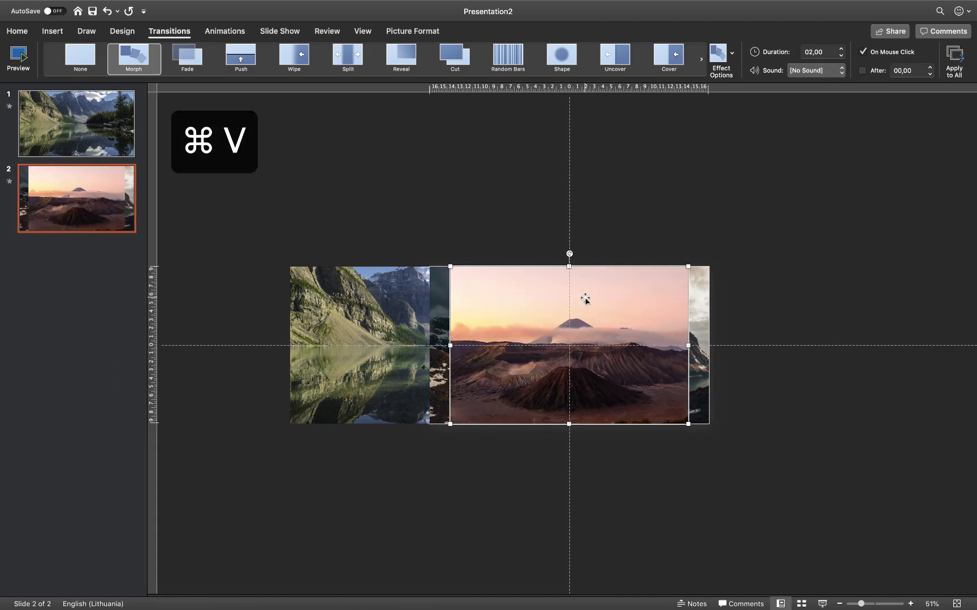
click(406, 32)
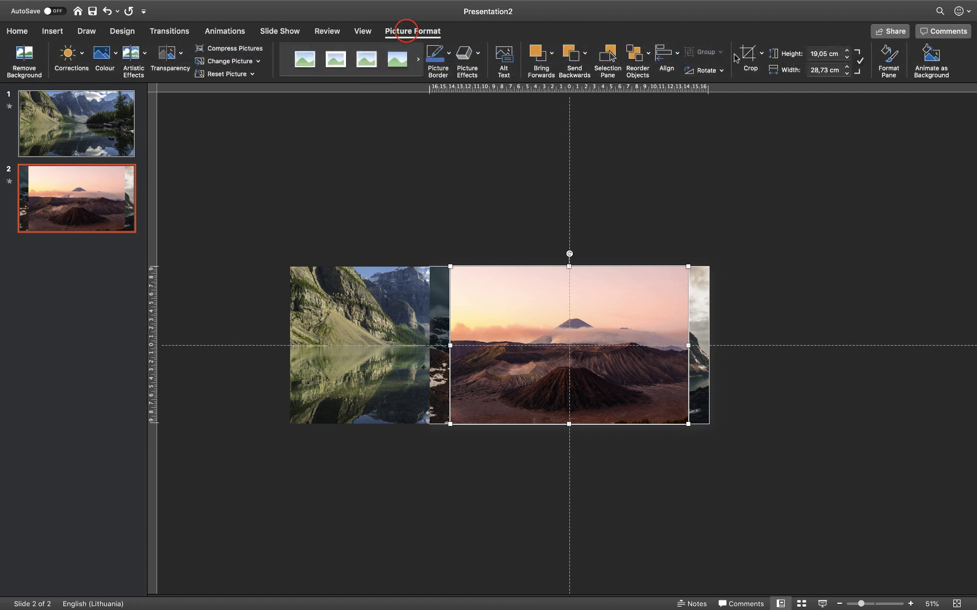
click(763, 53)
mouse_move(792, 101)
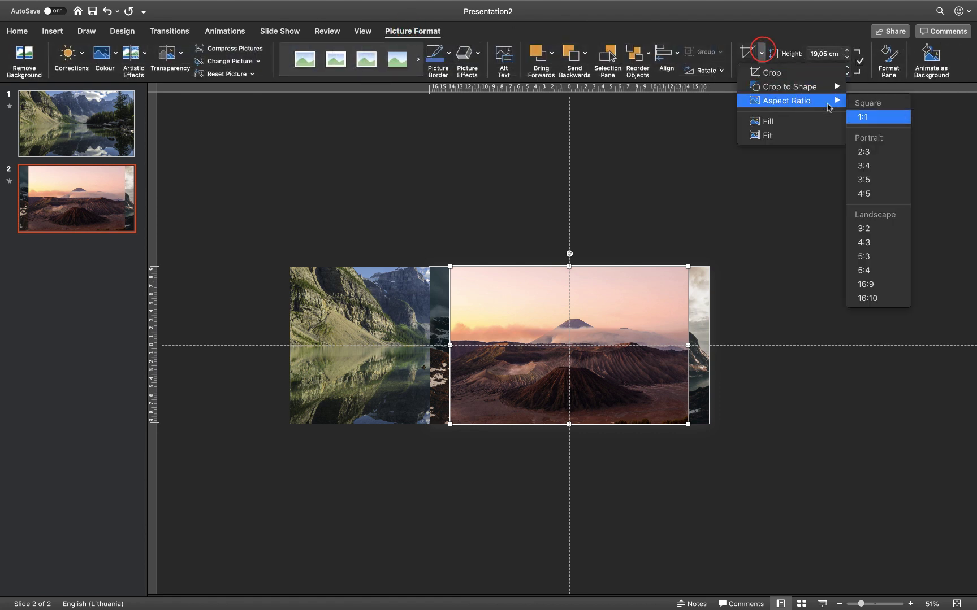
click(898, 284)
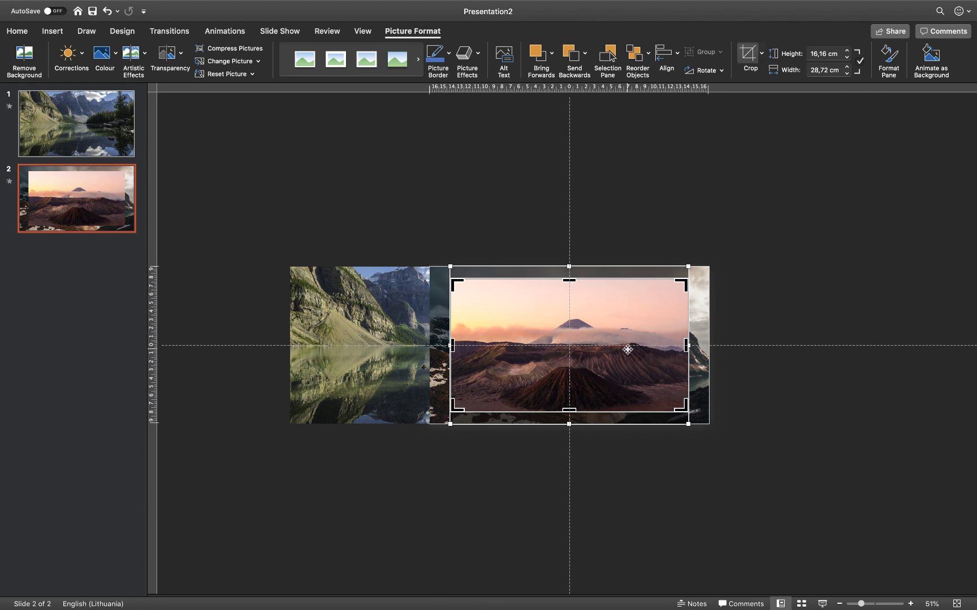
drag(627, 349, 627, 341)
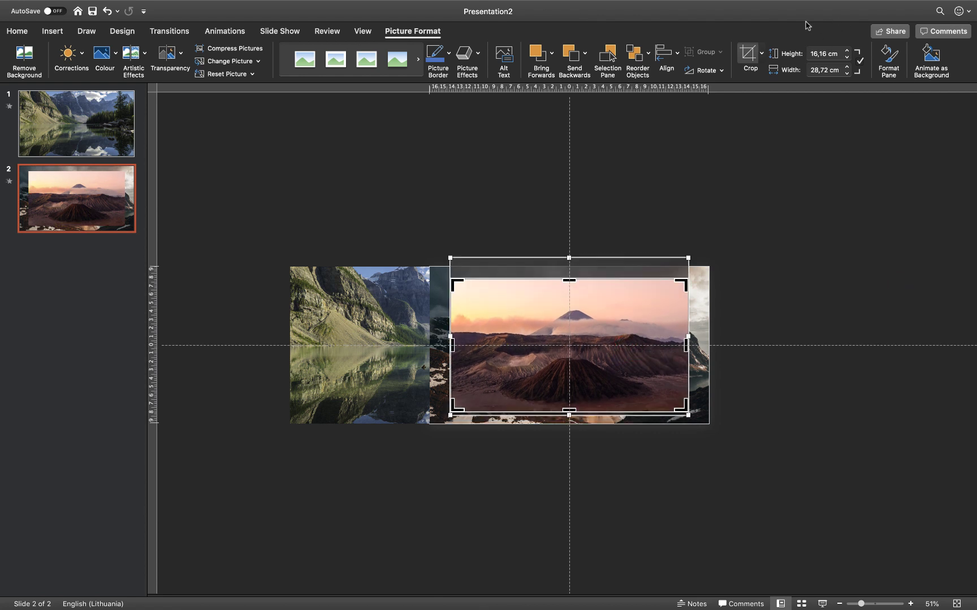
click(746, 55)
- Enlarge the volcano photo to full slide height and place it just off the slide's right edge
drag(654, 286, 654, 293)
drag(471, 400, 429, 424)
drag(473, 339, 755, 338)
click(740, 460)
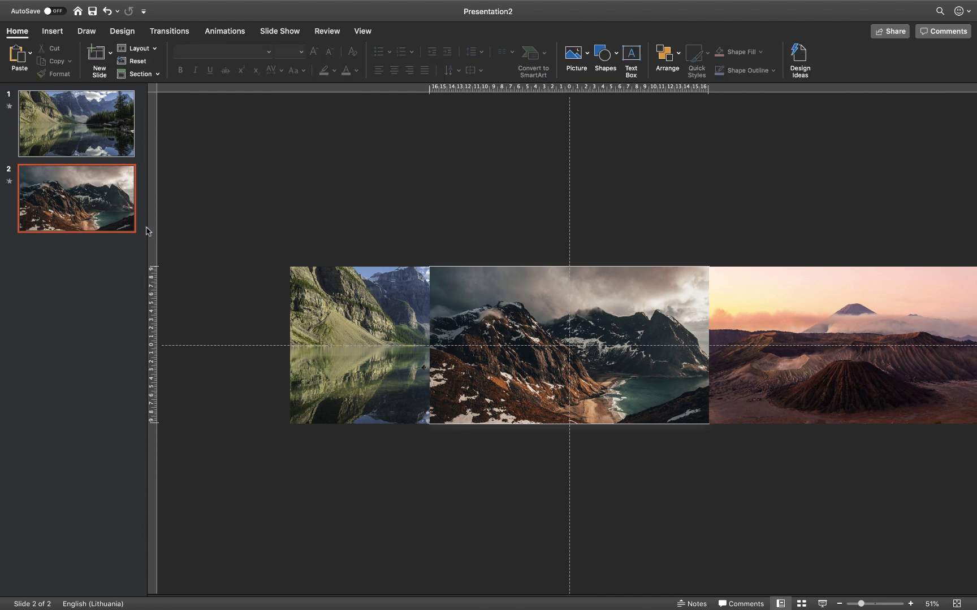
- Duplicate slide 2 as slide 3 and delete the lake picture from it
right_click(100, 203)
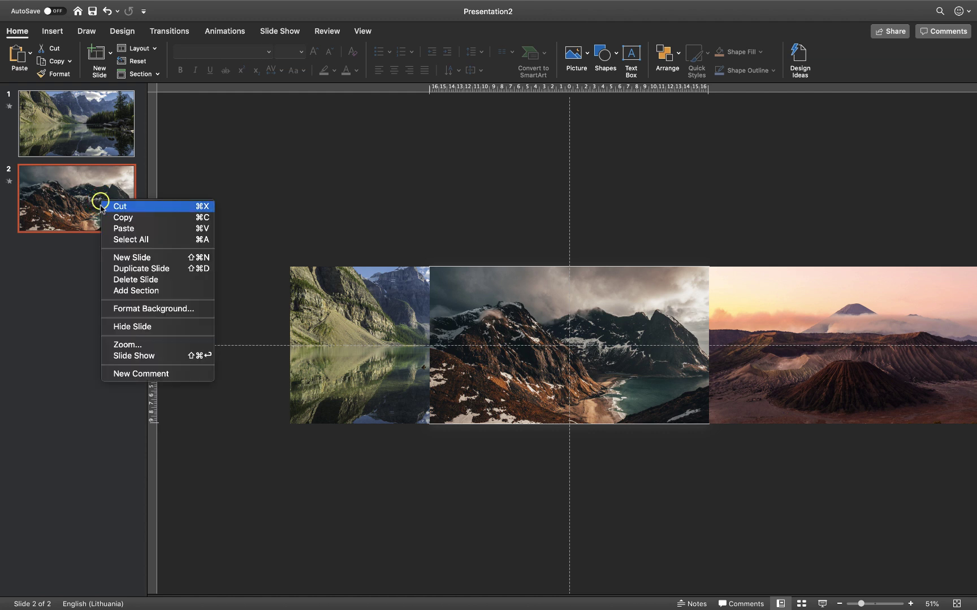
click(132, 269)
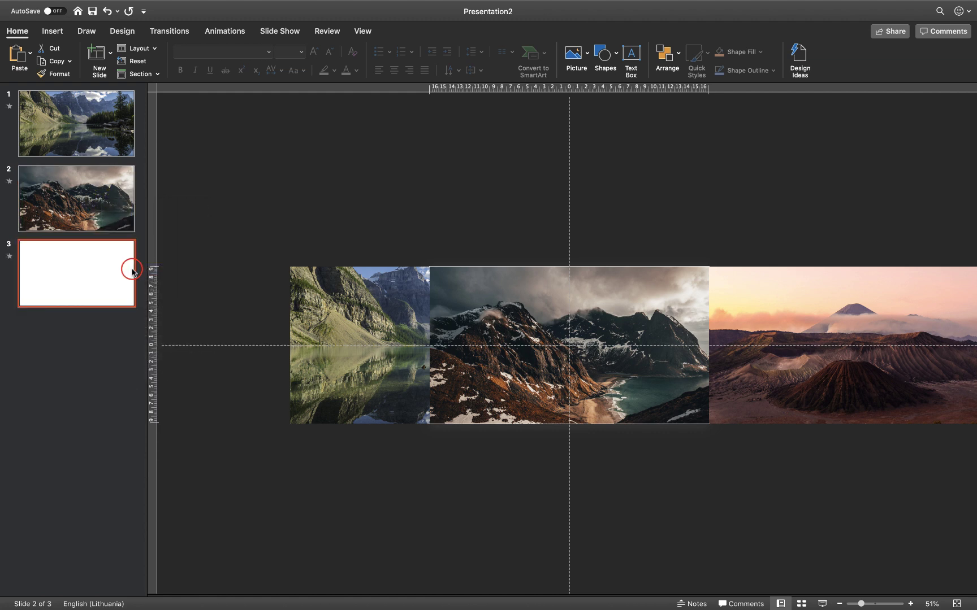
click(210, 445)
click(330, 390)
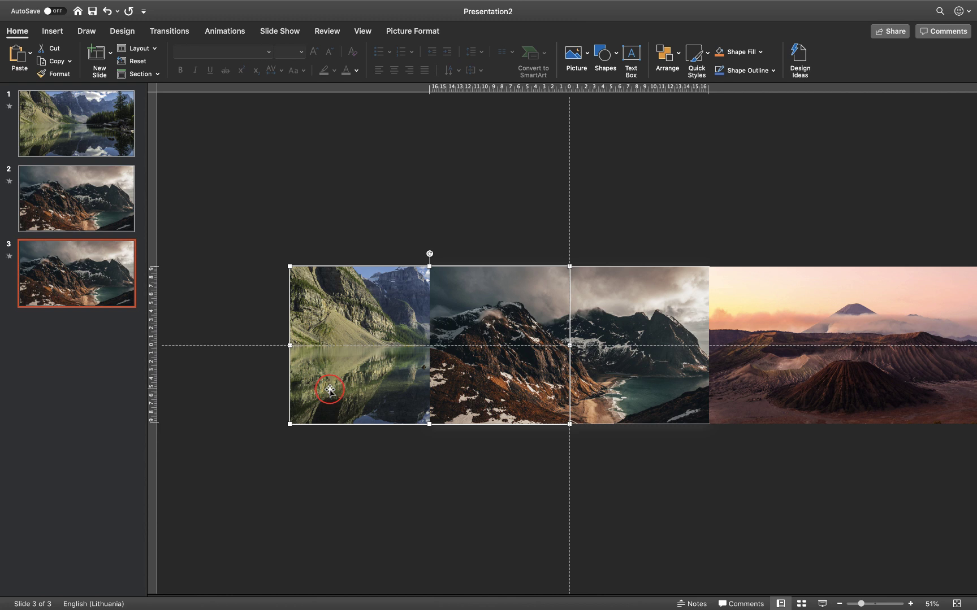
key(Delete)
- Move the mountains photo off the left edge and align the volcano photo to the slide's left edge
click(607, 298)
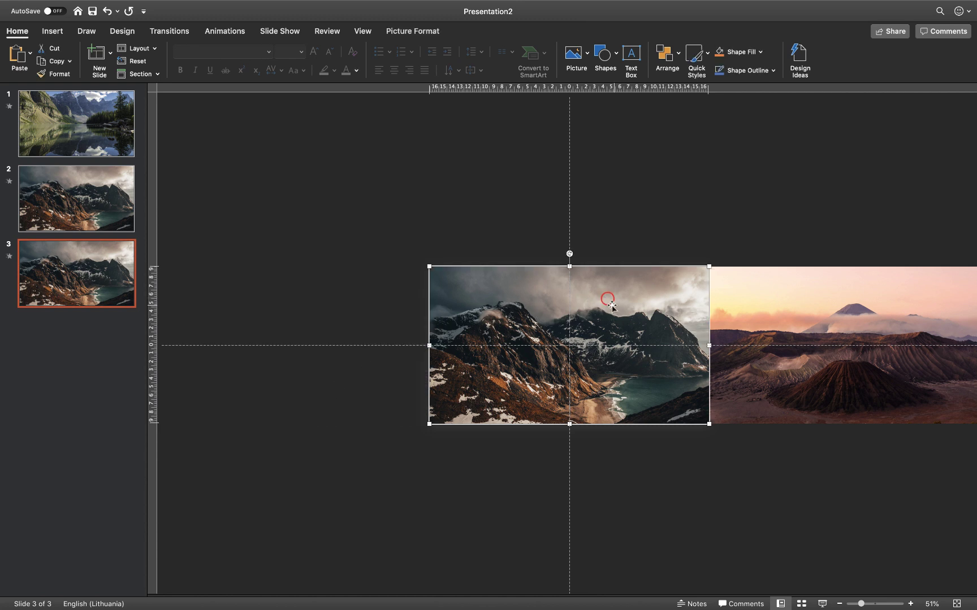
drag(640, 306, 504, 306)
click(753, 285)
drag(864, 287, 616, 290)
drag(708, 288, 682, 289)
click(793, 255)
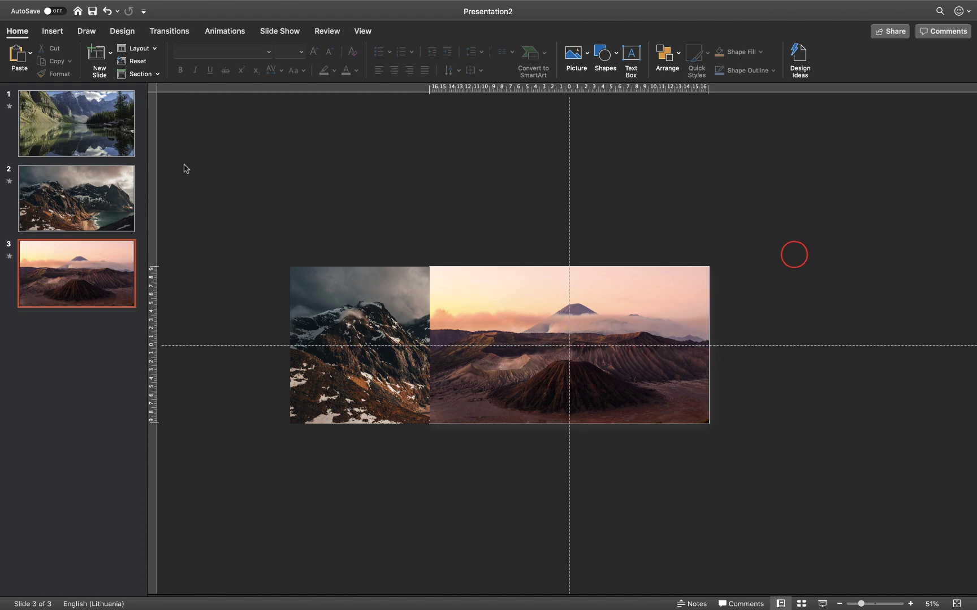
click(165, 31)
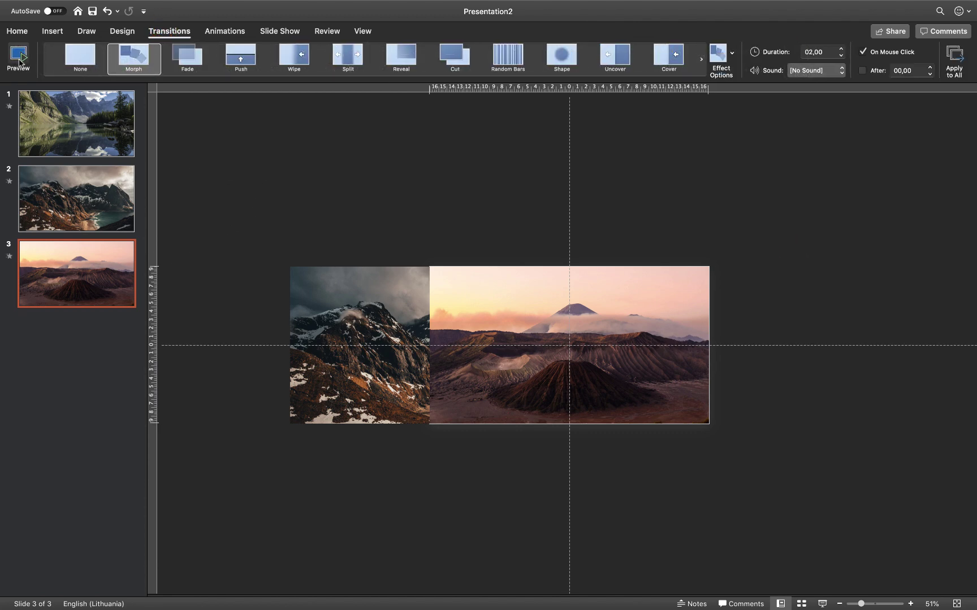
- Play the slideshow from slide 1 through the lake, mountains and volcano slides, then exit it
click(81, 138)
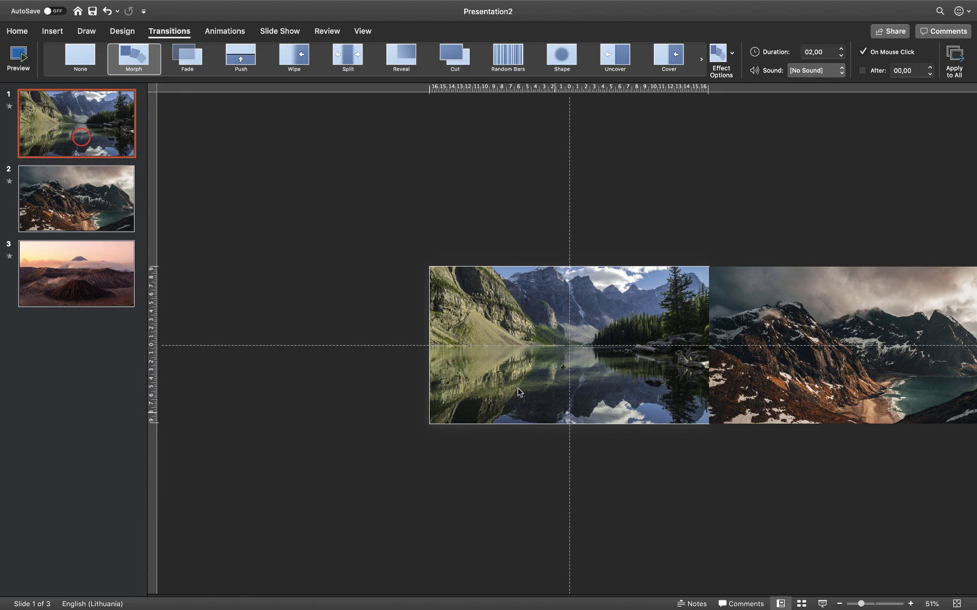
click(824, 603)
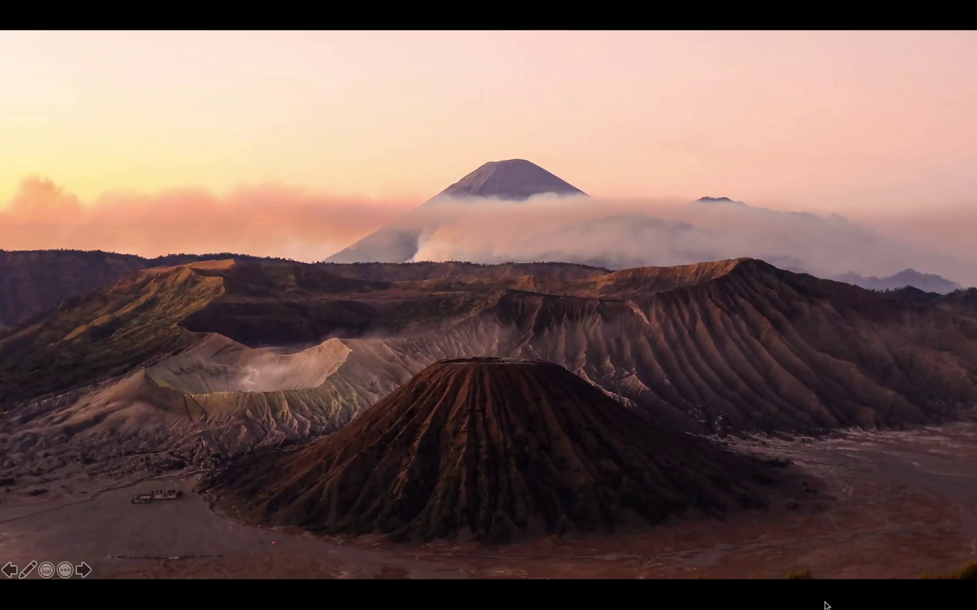
key(Left)
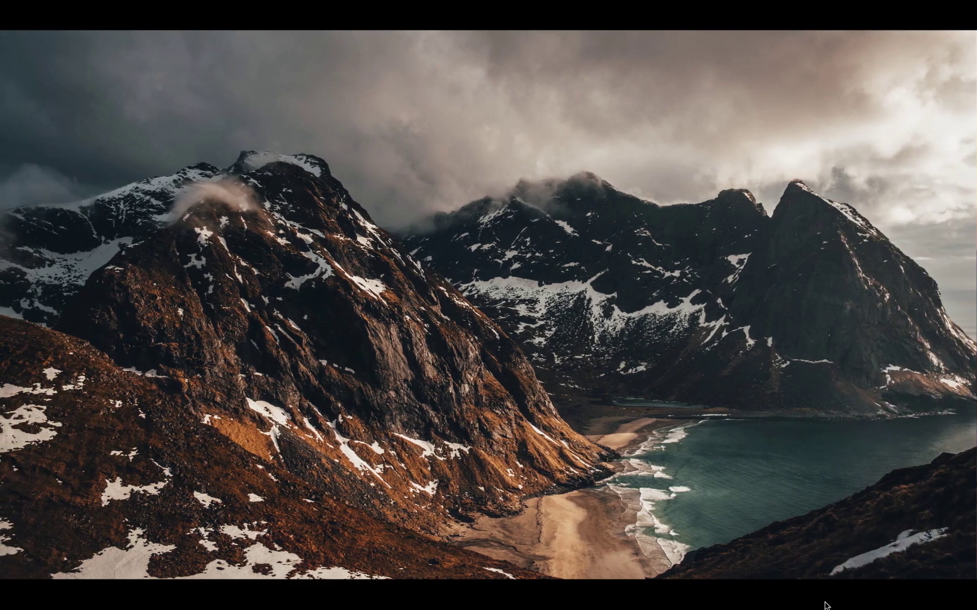
key(Left)
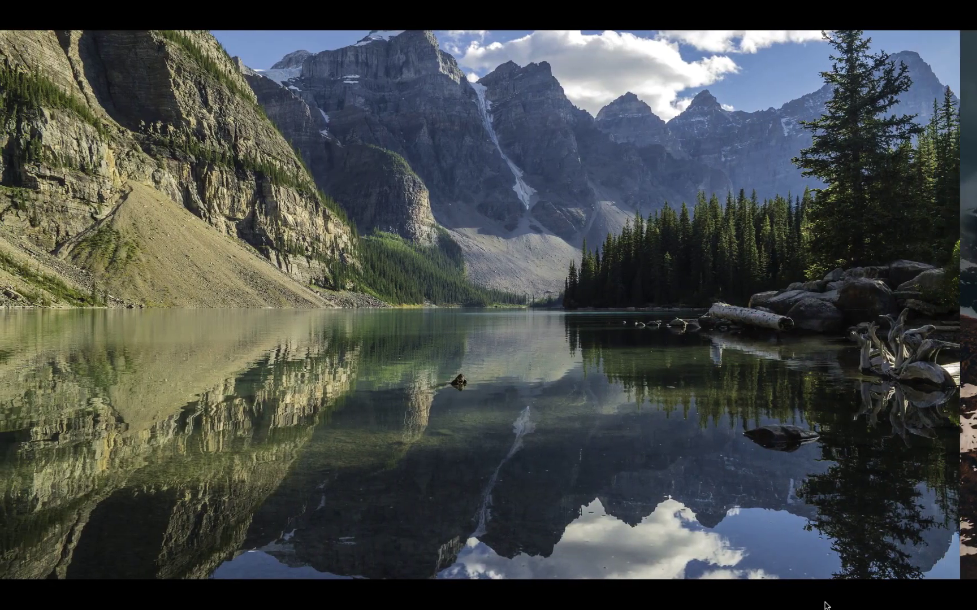
key(Escape)
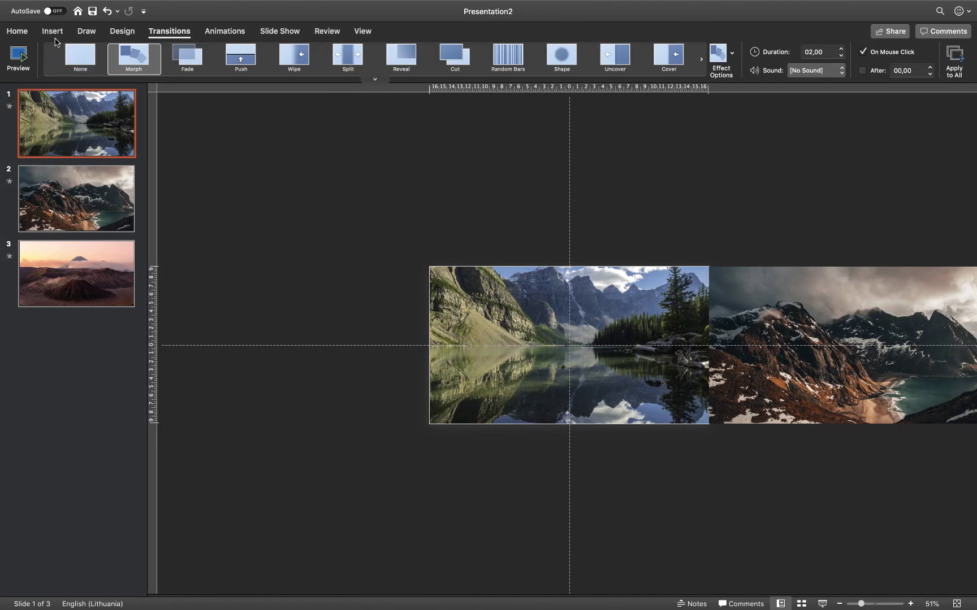
click(23, 33)
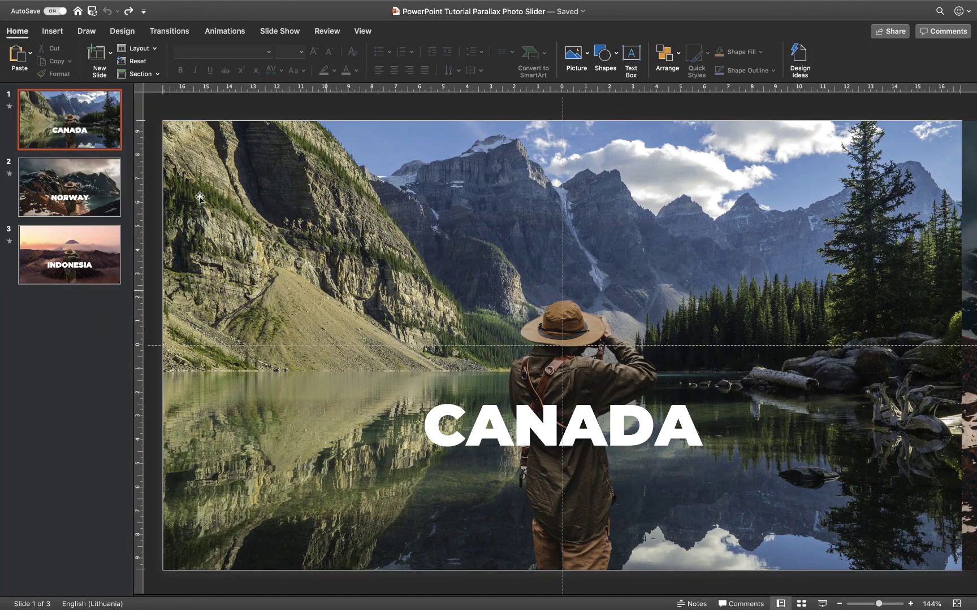
click(563, 368)
drag(562, 368, 561, 301)
drag(730, 192, 600, 279)
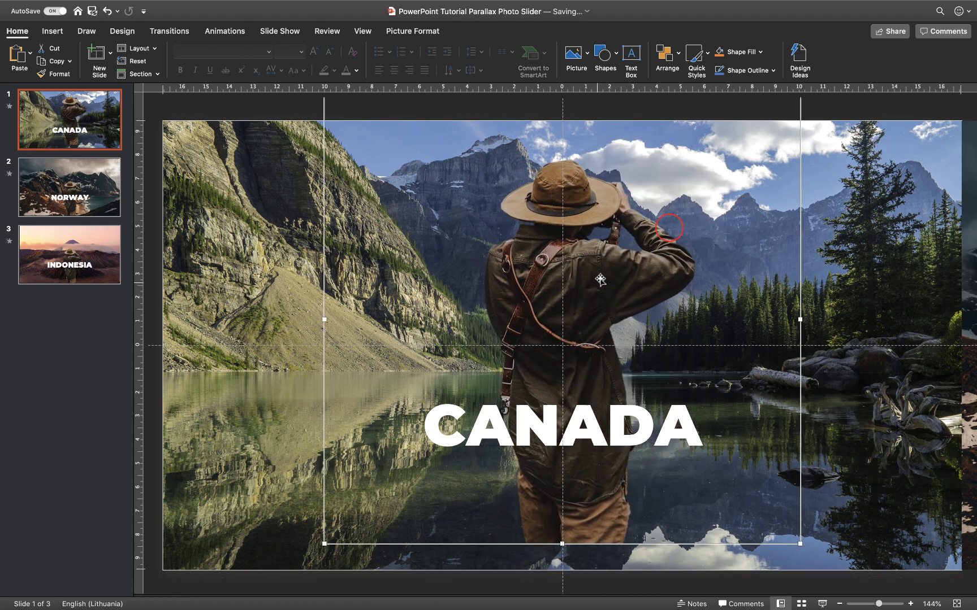
key(super+z)
key(super+z)
key(super+z)
key(super+z)
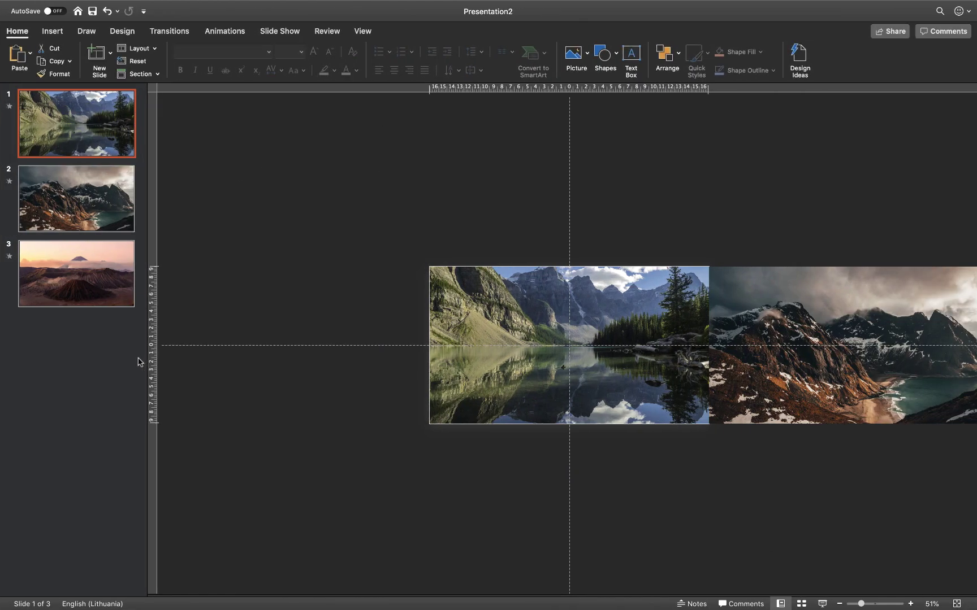
- Add a blank slide 4 after slide 3, fit it to the window, and switch to the photographer photo in Chrome
click(89, 338)
right_click(88, 337)
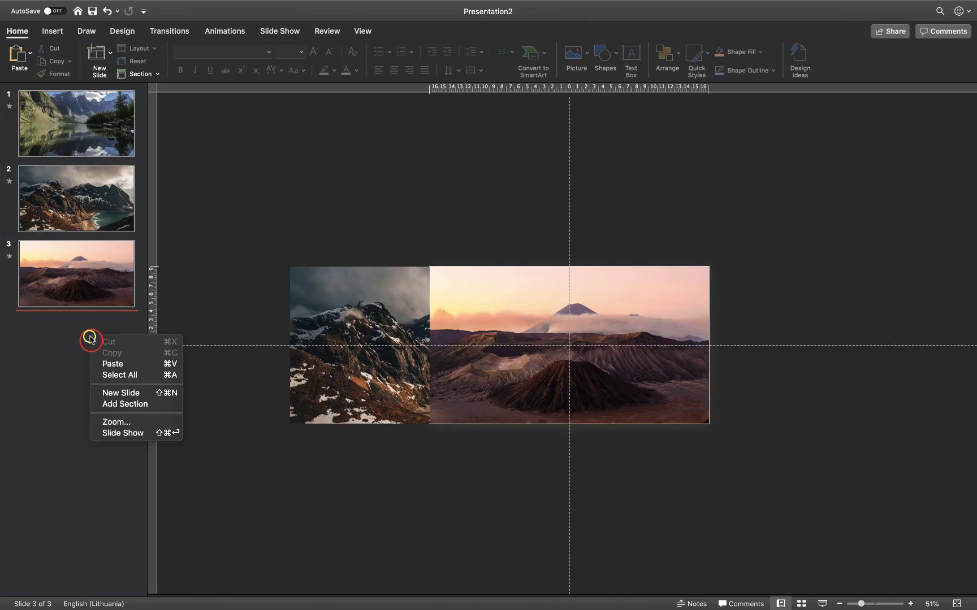
click(126, 394)
click(956, 603)
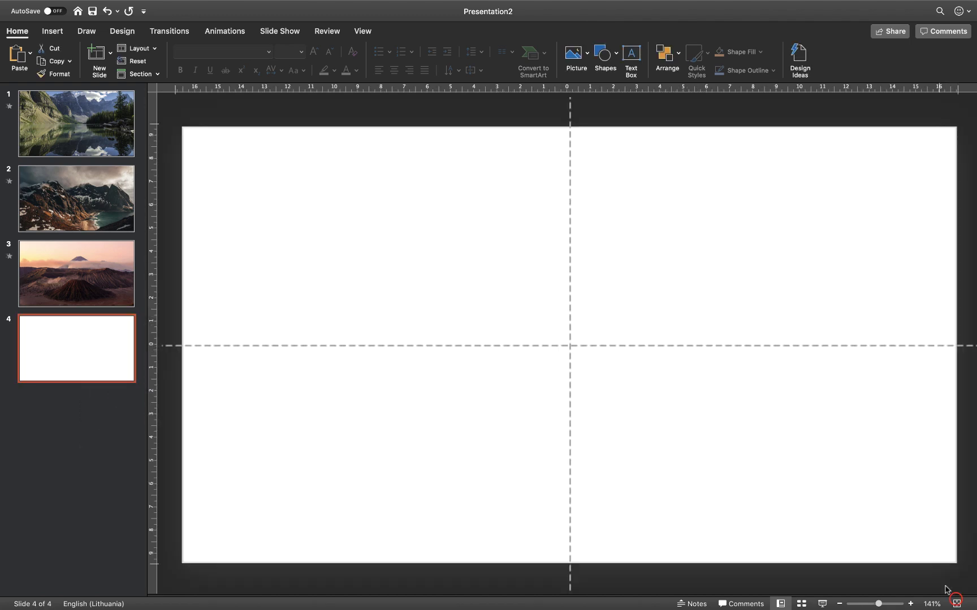
key(ctrl+Right)
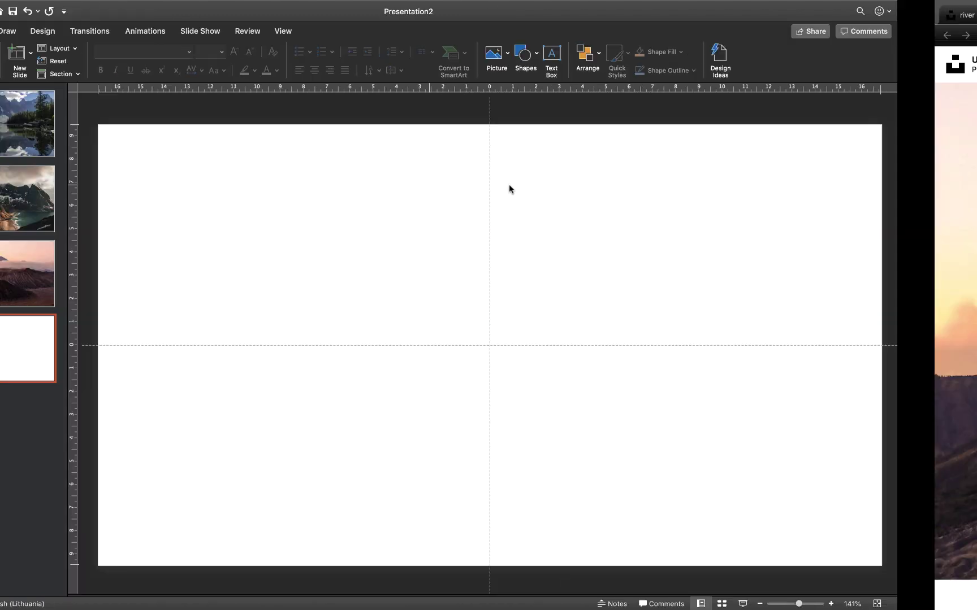
click(474, 11)
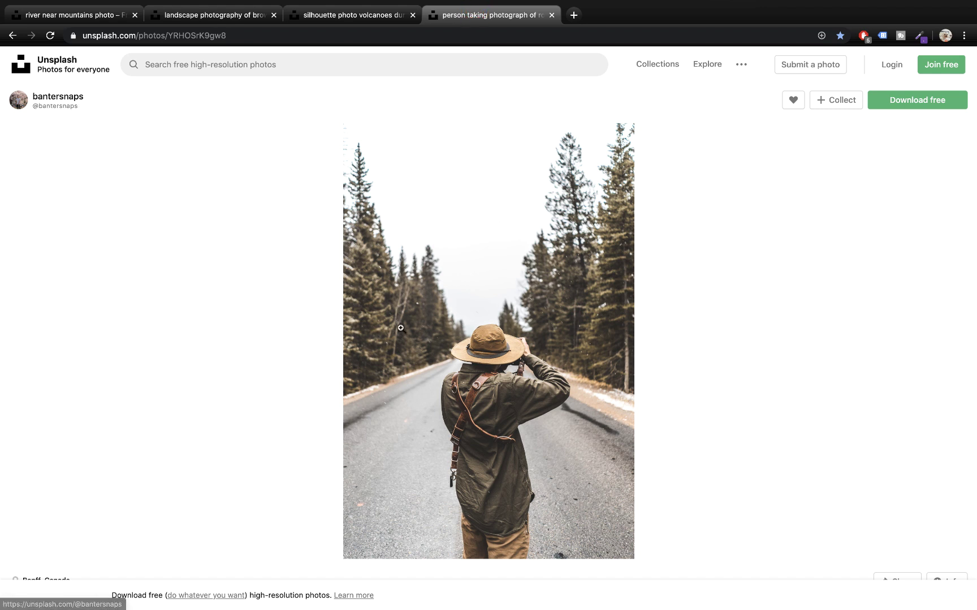
- Enlarge the Unsplash photographer photo, copy the image, and return to PowerPoint
scroll(103, 507, down, 2)
scroll(181, 489, up, 2)
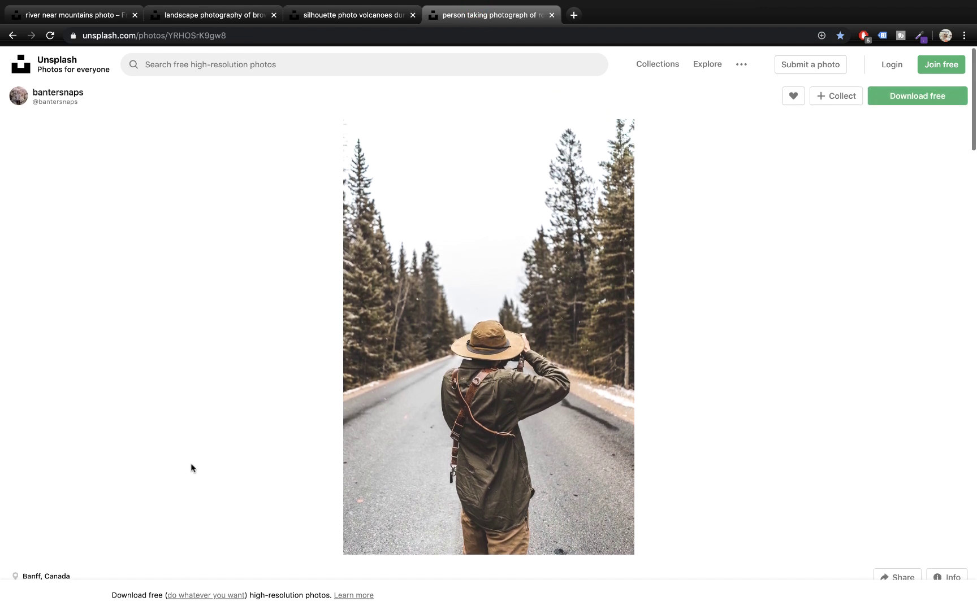
click(434, 406)
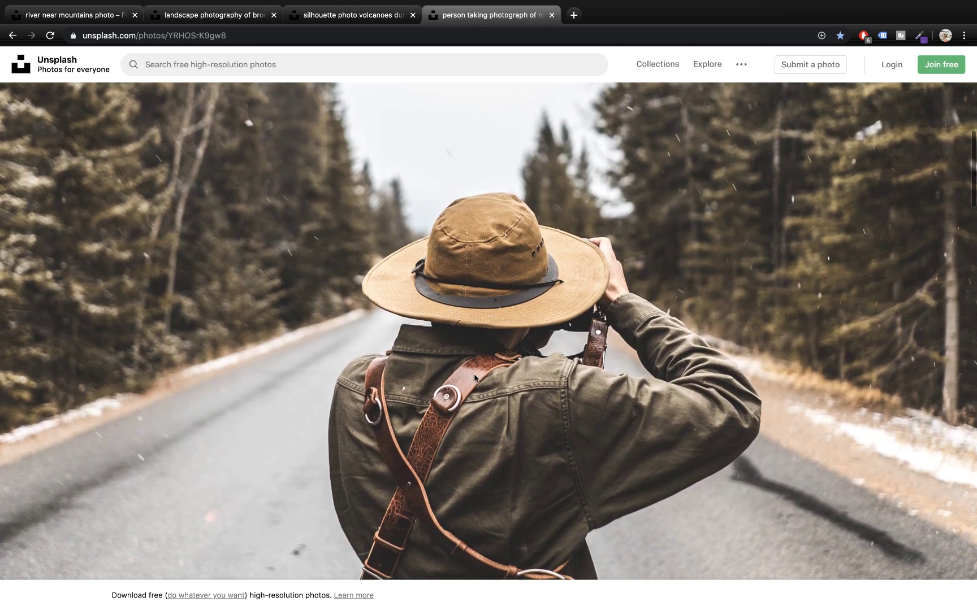
right_click(476, 370)
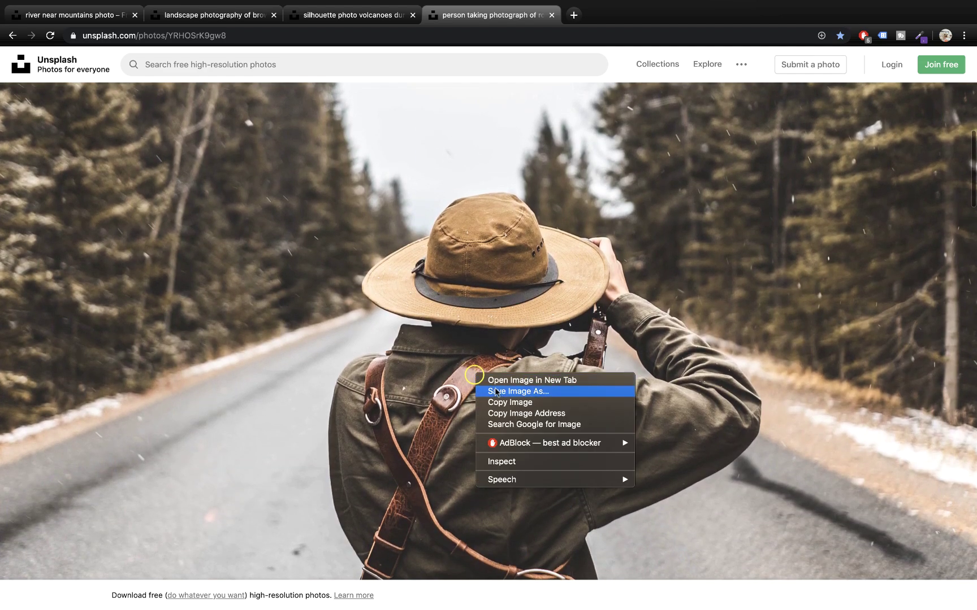
click(506, 402)
key(super+Tab)
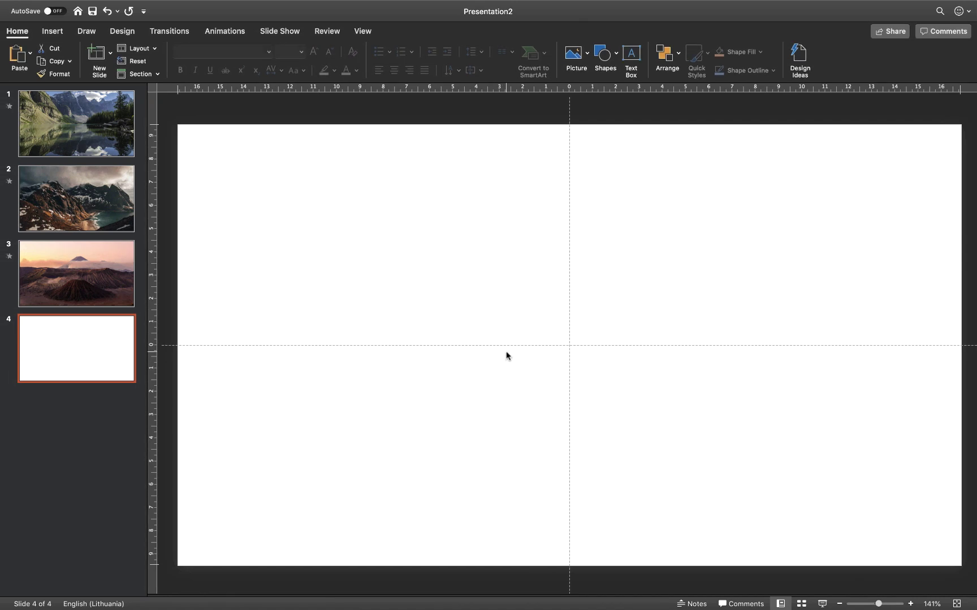
- Paste the photographer photo onto slide 4, enlarge it and centre it on the slide
key(super+v)
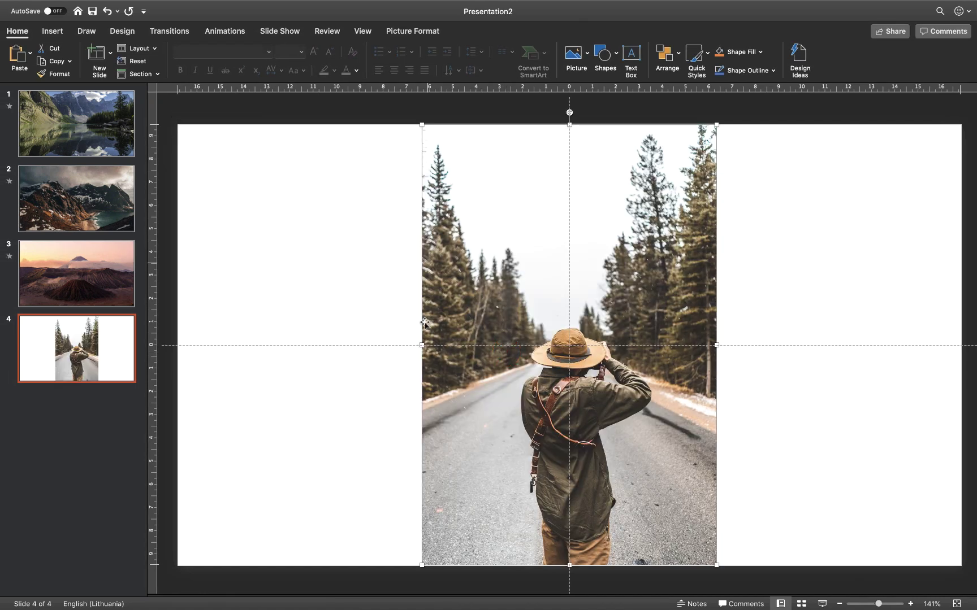
drag(879, 605, 868, 603)
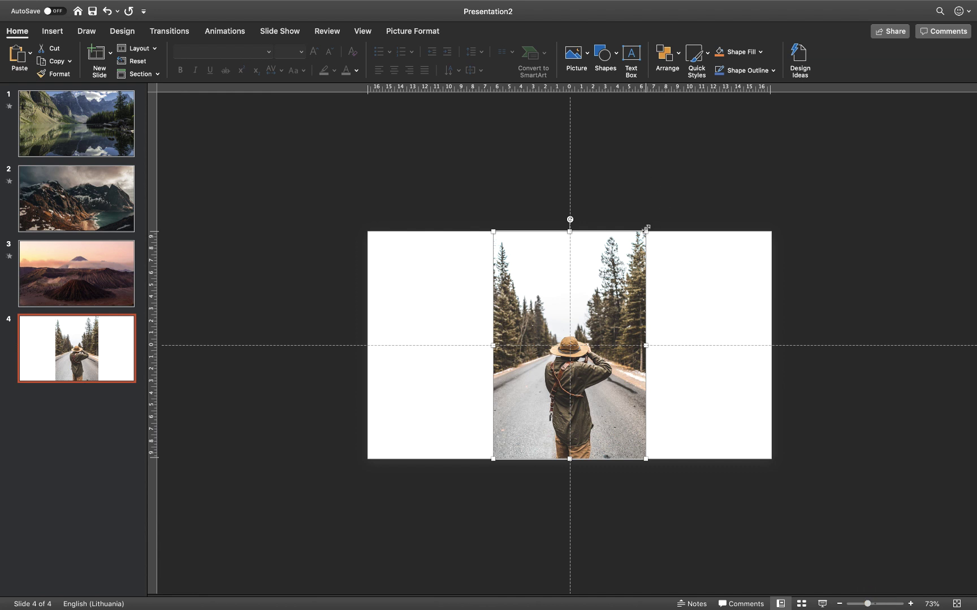
drag(646, 228, 729, 105)
drag(644, 289, 602, 289)
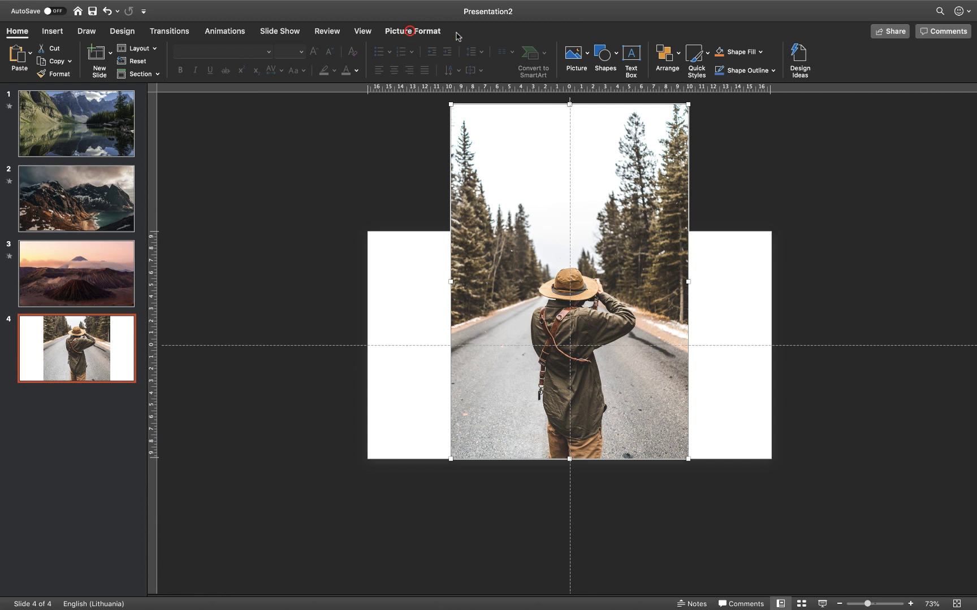
- Crop the photo's top to slide height, leaving a 19,05 × 19,86 cm picture
click(408, 30)
click(746, 53)
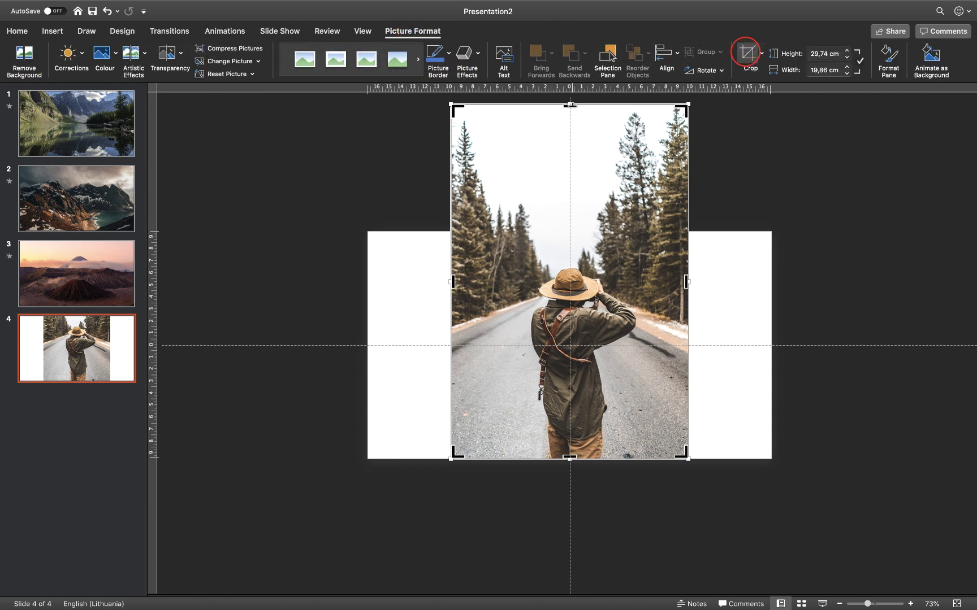
drag(570, 106, 571, 232)
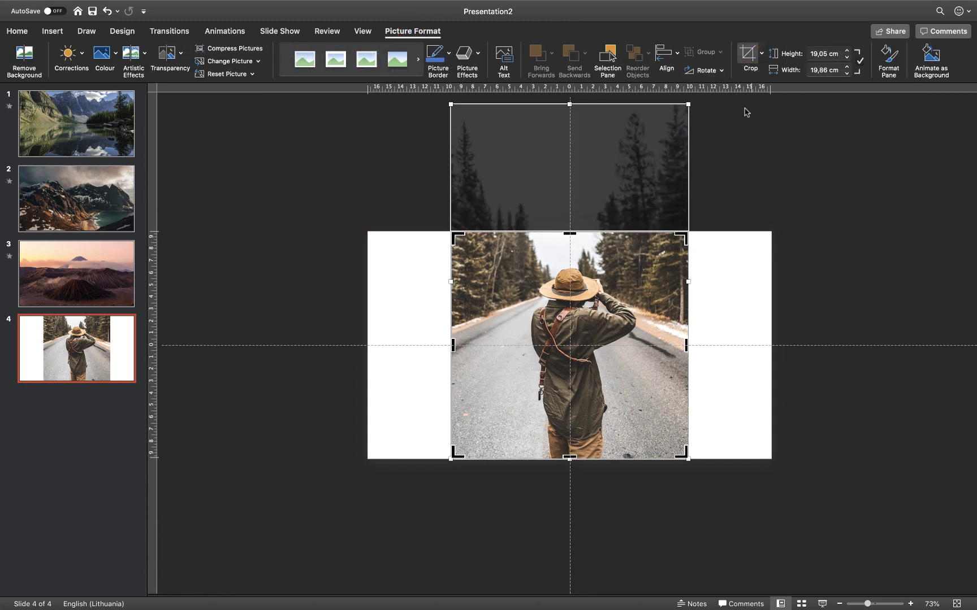
click(749, 54)
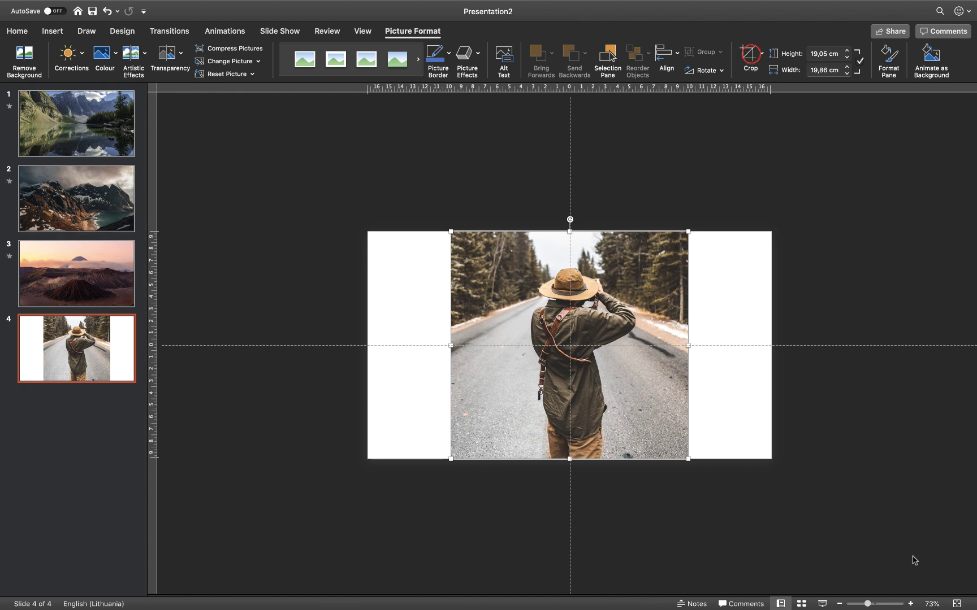
click(955, 604)
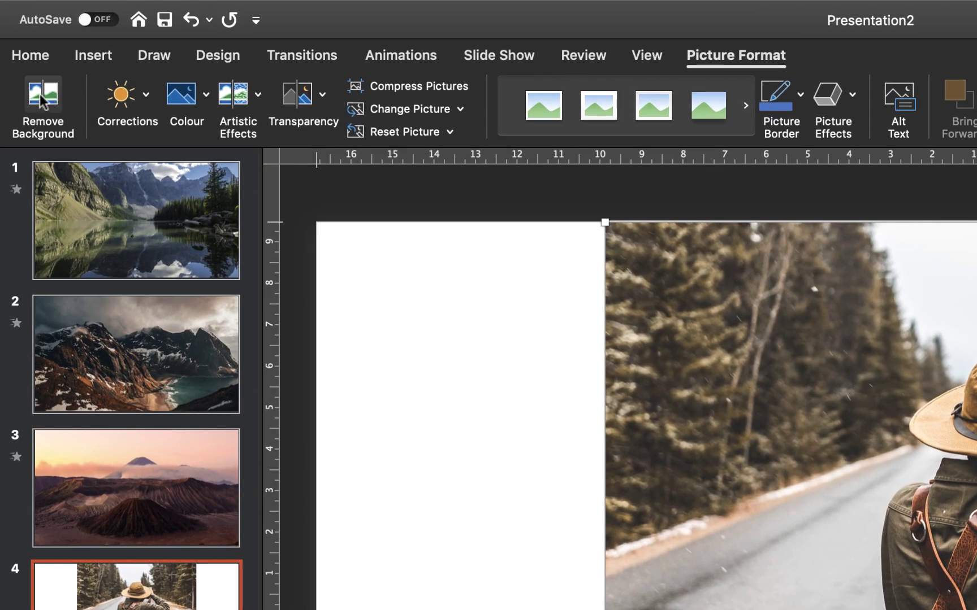
- Start Remove Background and mark the road, the camera-strap area and the gap by the camera for removal
click(41, 100)
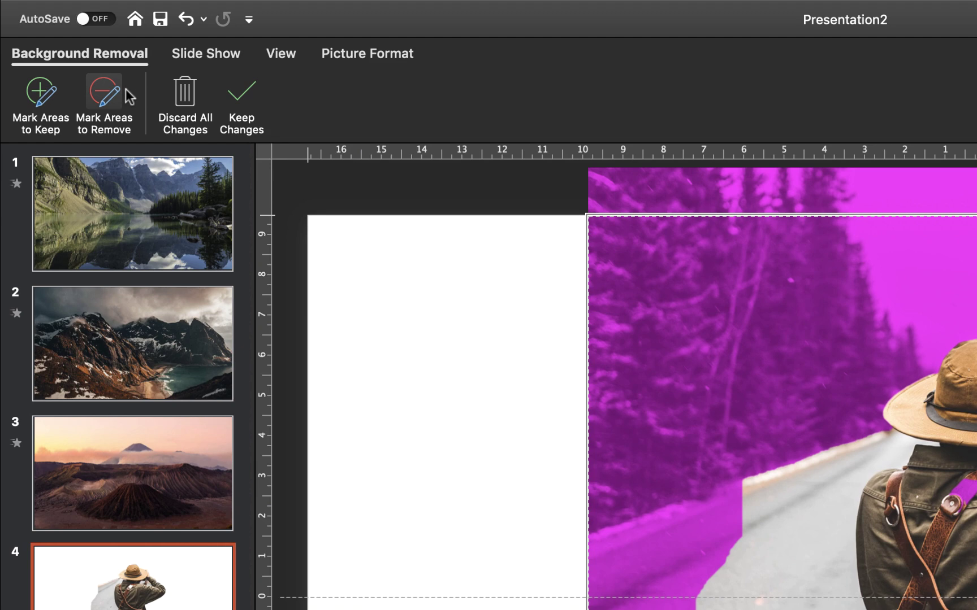
click(110, 92)
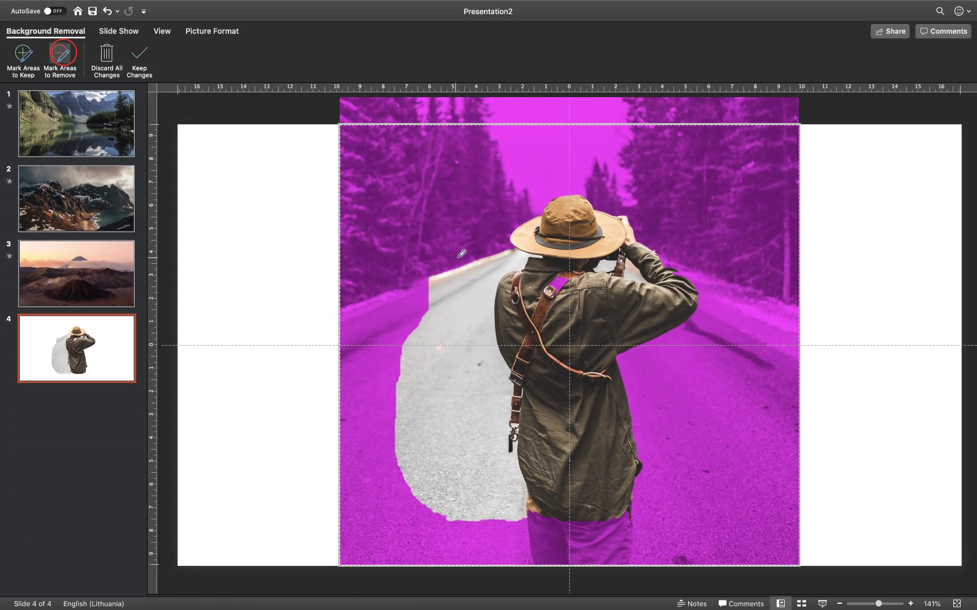
drag(792, 447, 789, 541)
drag(459, 313, 461, 536)
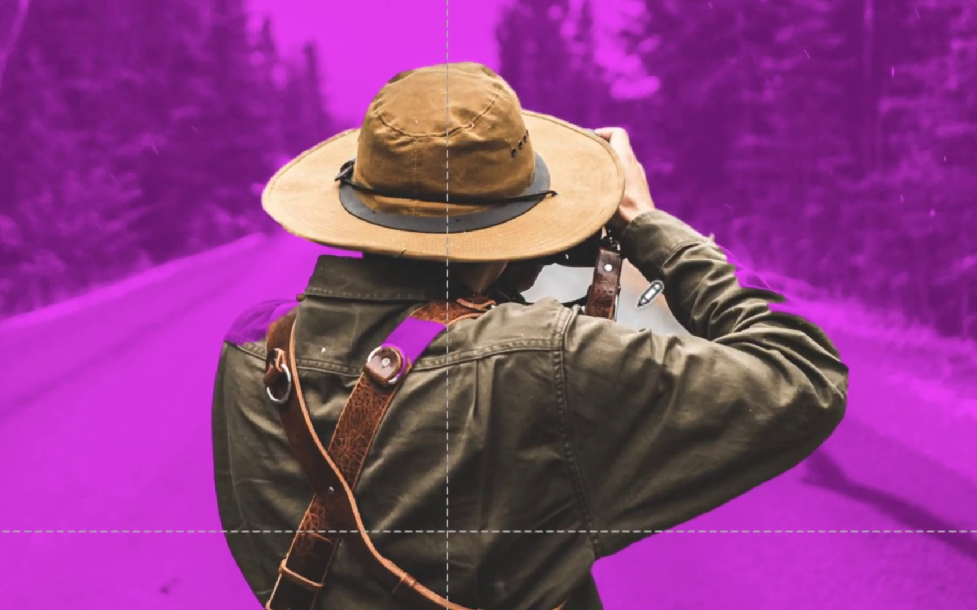
mouse_move(643, 291)
mouse_down()
mouse_move(655, 324)
mouse_move(668, 320)
mouse_up()
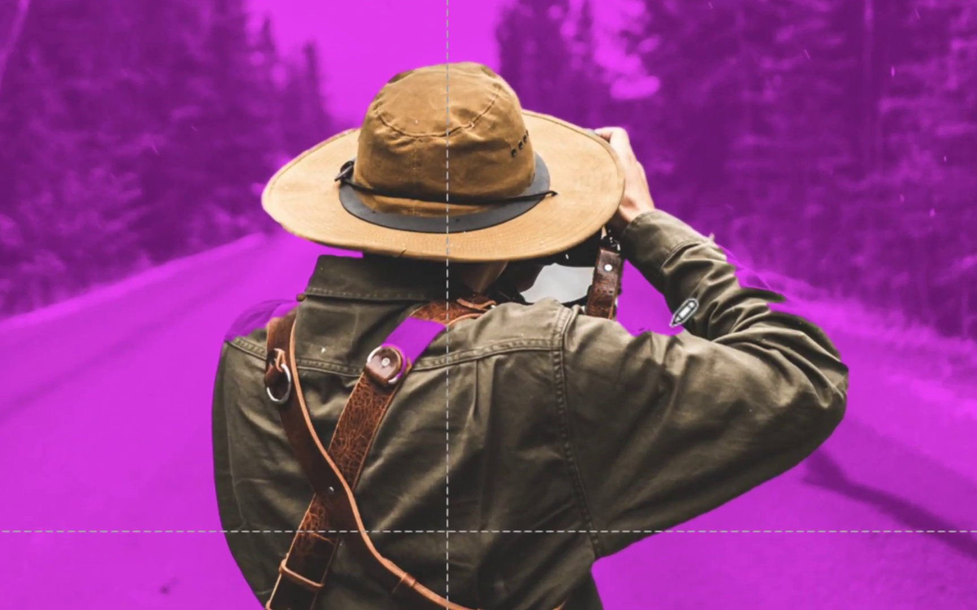
drag(540, 288, 557, 287)
drag(688, 330, 688, 331)
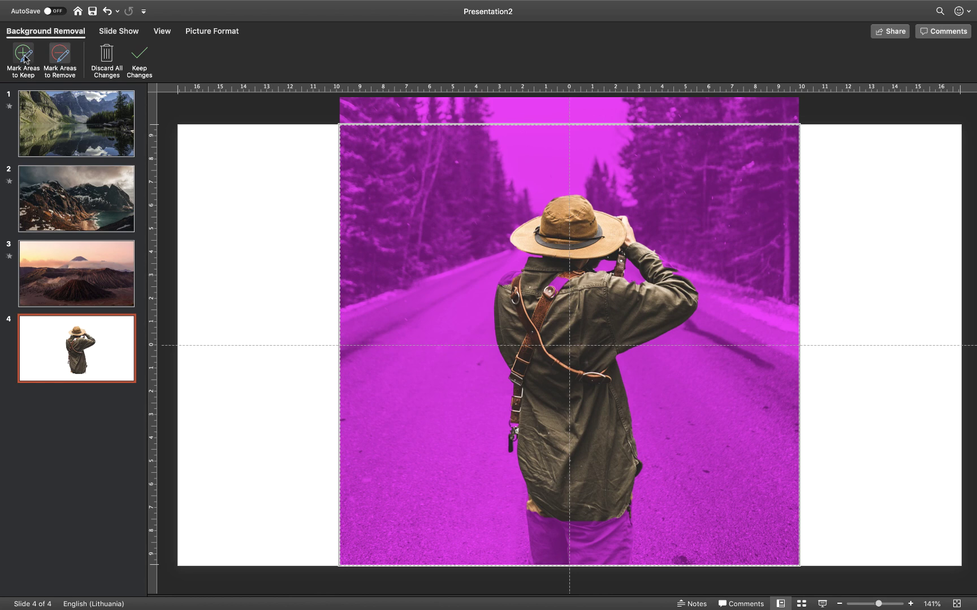
- Mark the strap buckle and the jacket shoulder near the collar as areas to keep
click(24, 58)
drag(549, 290, 570, 271)
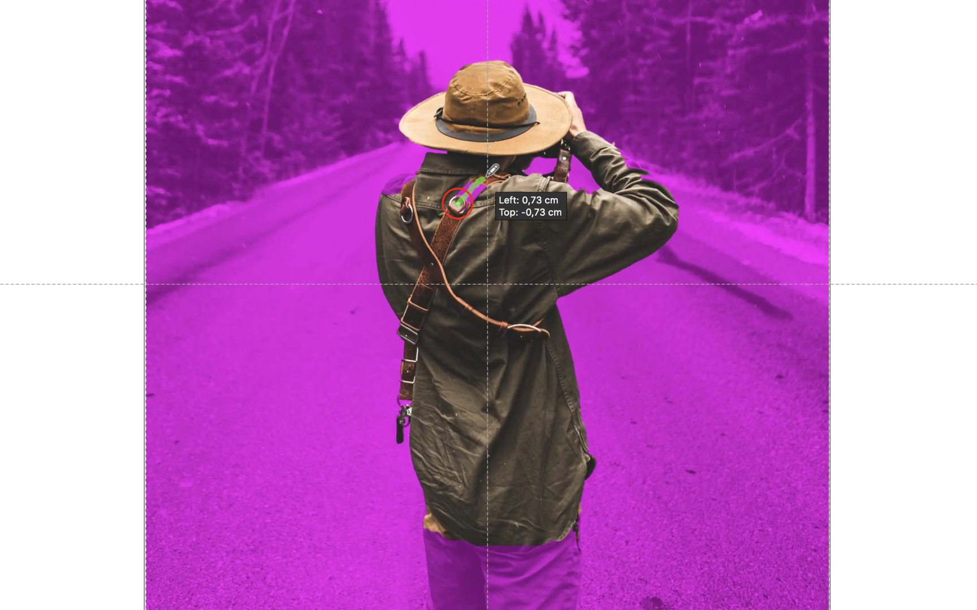
drag(490, 173, 491, 174)
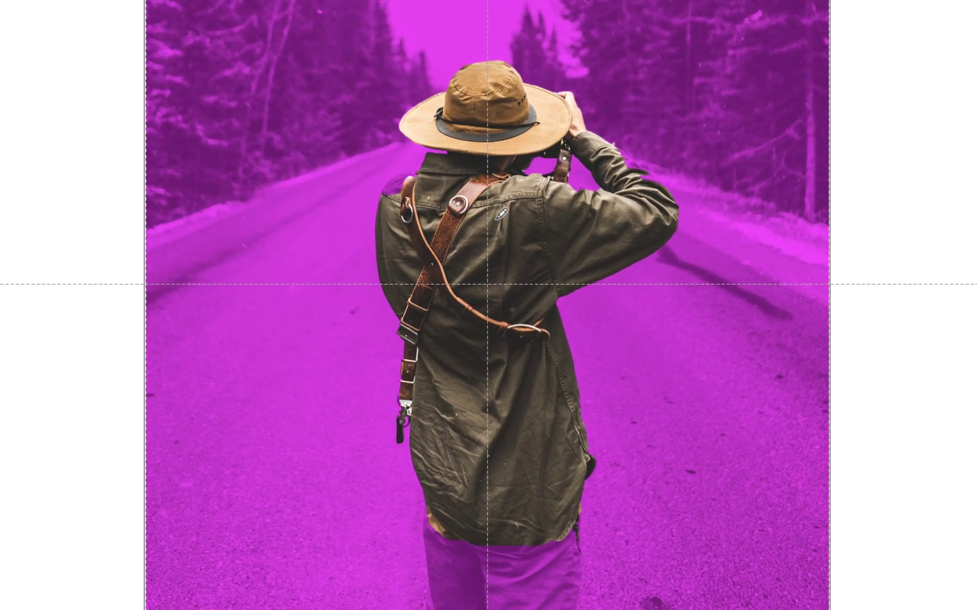
drag(384, 199, 430, 175)
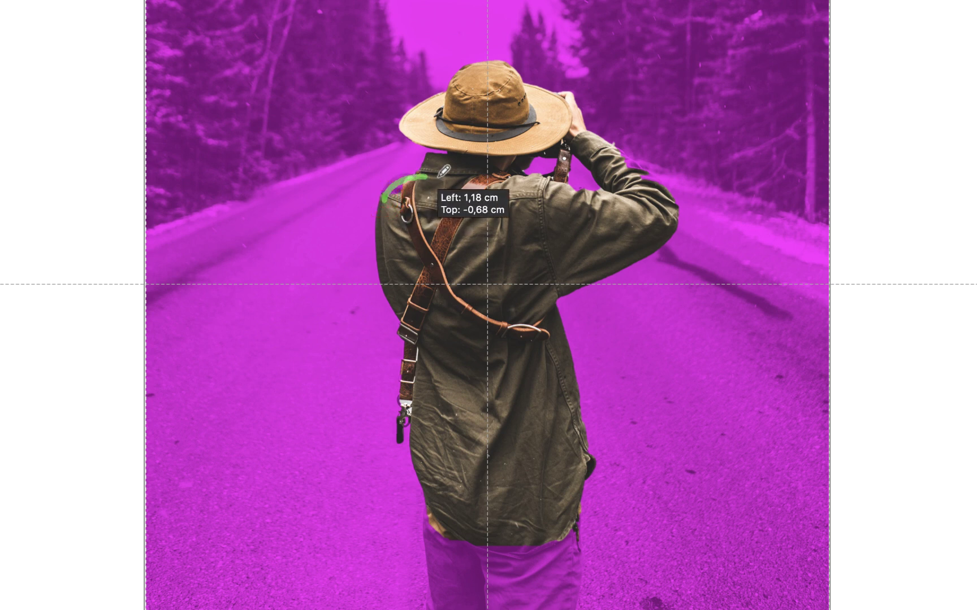
mouse_move(386, 184)
mouse_down()
mouse_move(417, 173)
mouse_move(386, 184)
mouse_up()
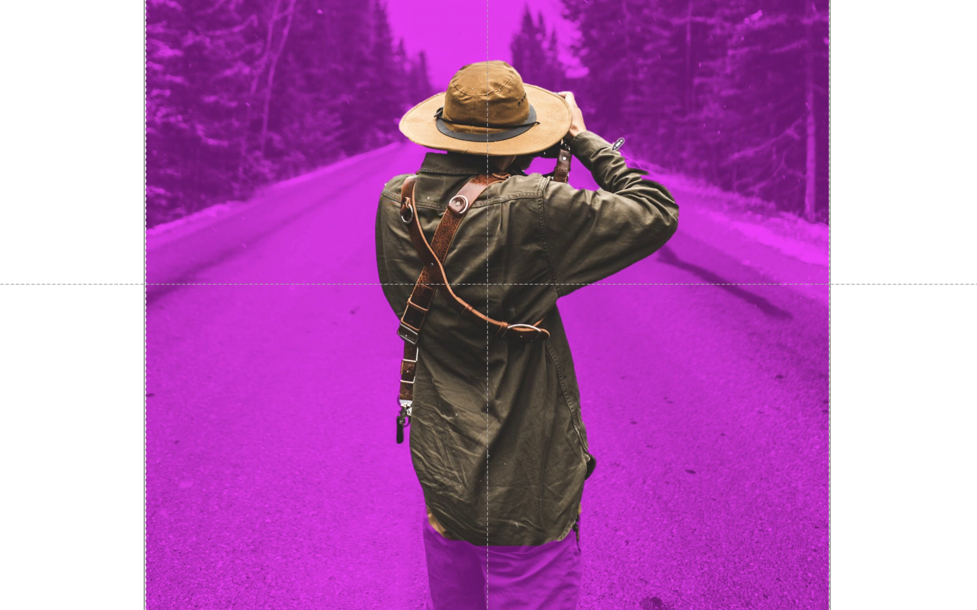
- Mark the raised sleeve, trouser leg and jacket as areas to keep, then apply the background removal
drag(618, 144, 682, 189)
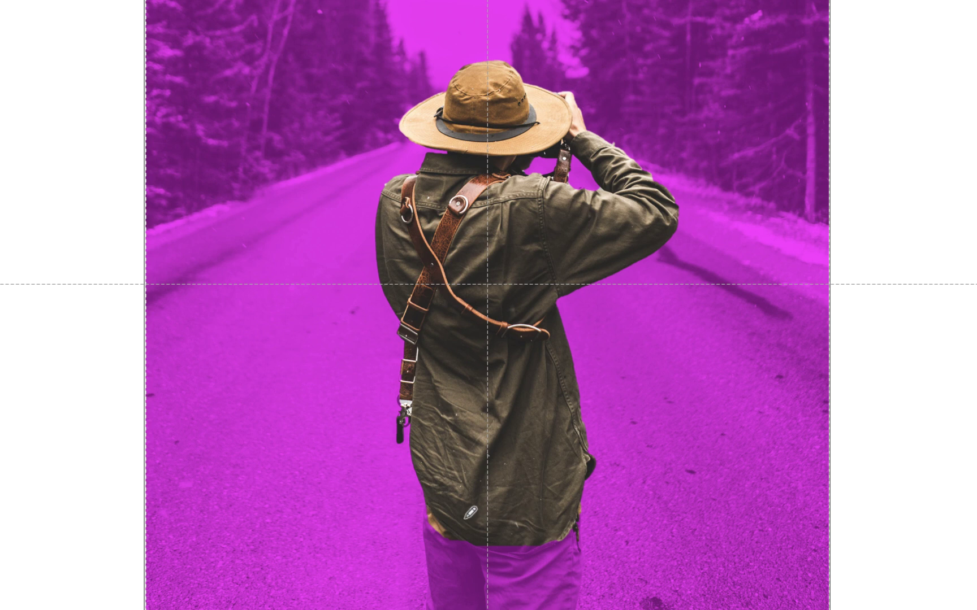
drag(464, 607, 458, 519)
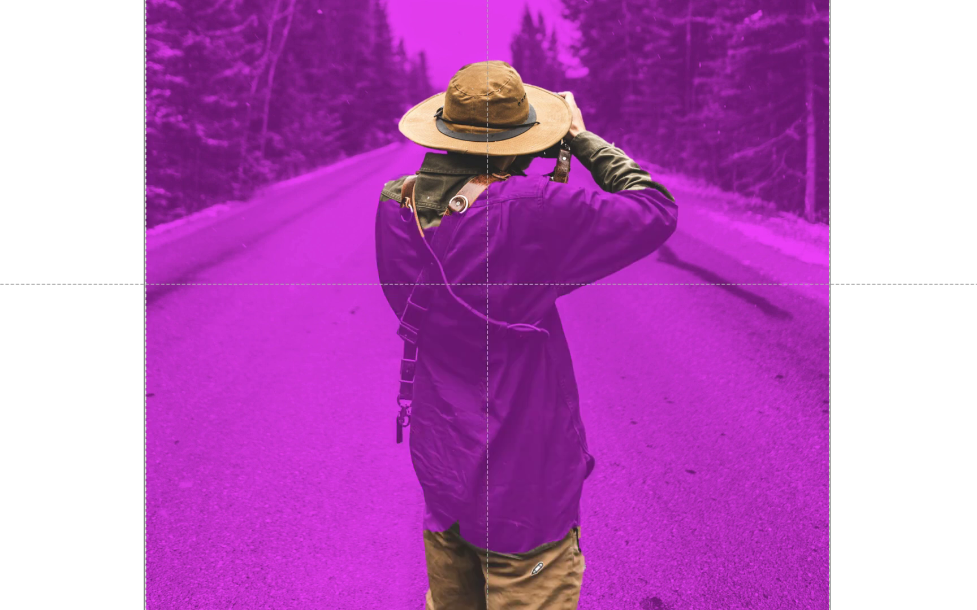
mouse_move(529, 577)
mouse_down()
mouse_move(506, 357)
mouse_move(539, 242)
mouse_move(576, 233)
mouse_up()
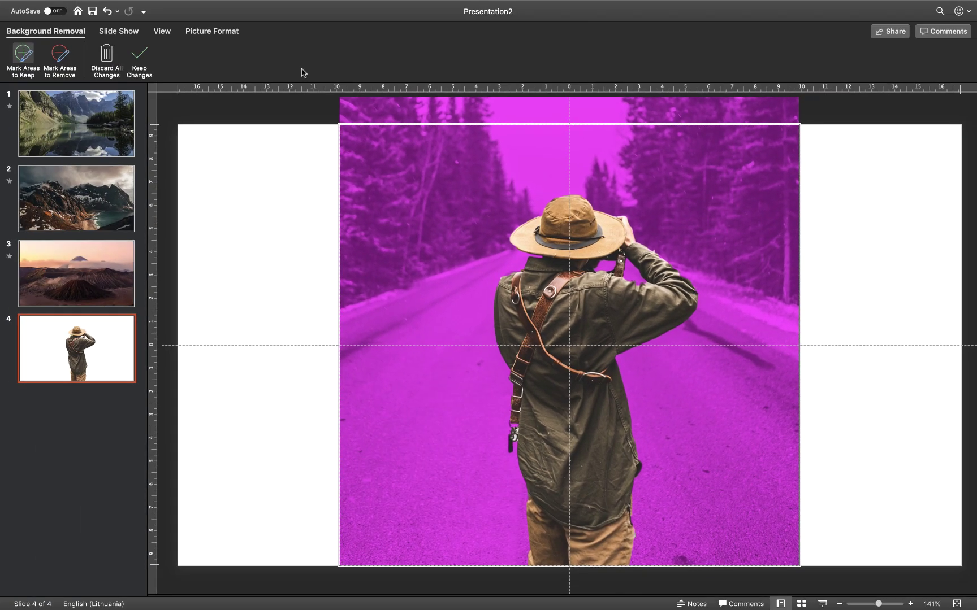
click(139, 57)
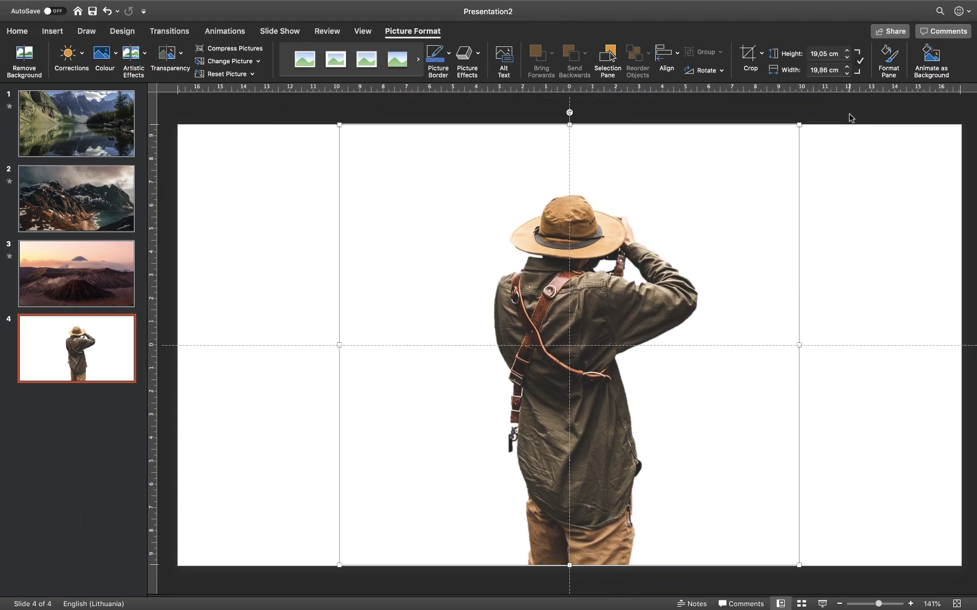
- Shrink the cut-out photographer to 13,15 × 13,7 cm and centre it on the vertical guide
drag(798, 124, 662, 256)
drag(506, 419, 574, 419)
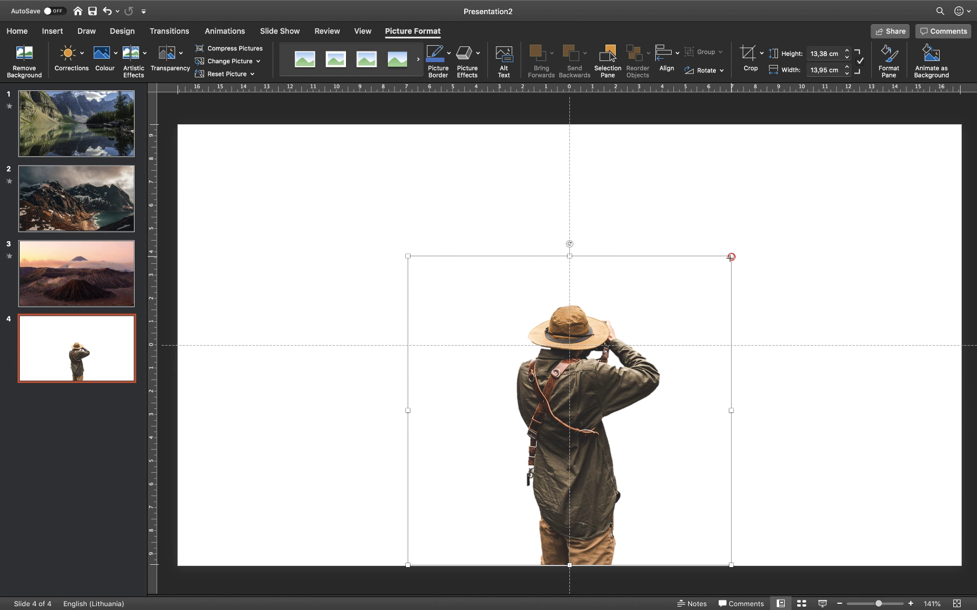
drag(731, 257, 726, 261)
drag(560, 403, 569, 403)
- Copy the cut-out onto the lake slide 1 and delete the leftover fourth slide
key(super+c)
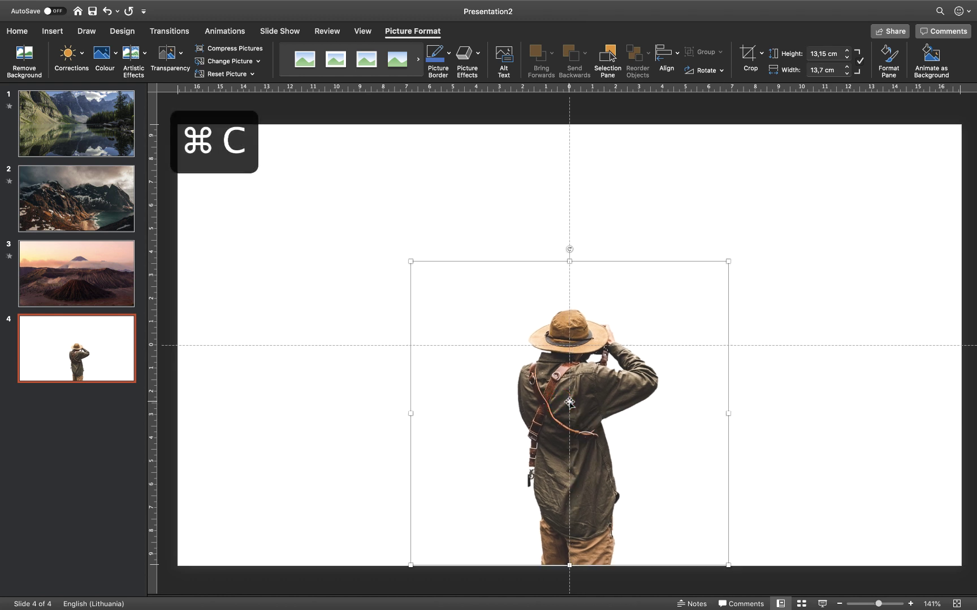
click(115, 139)
key(super+v)
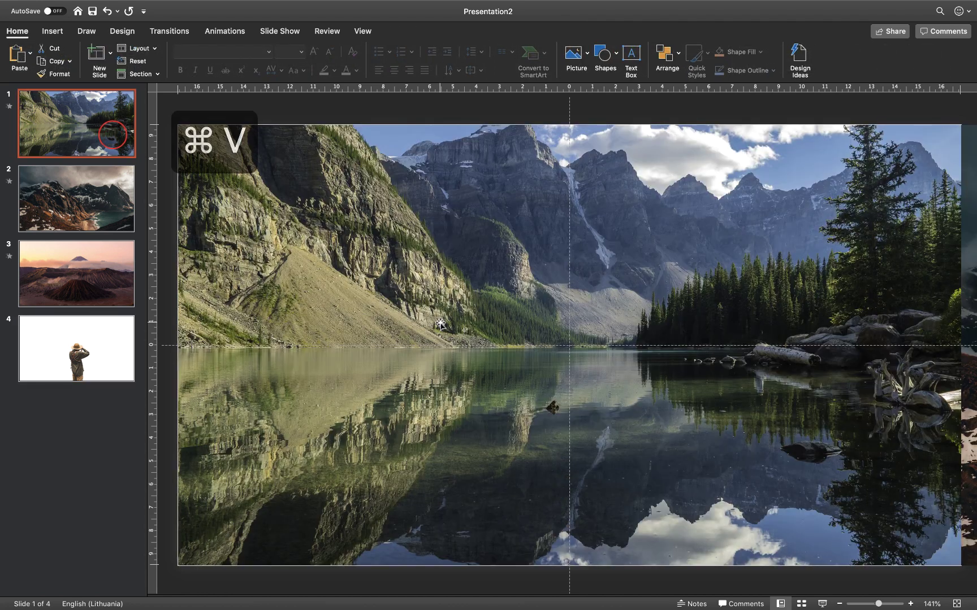
click(104, 340)
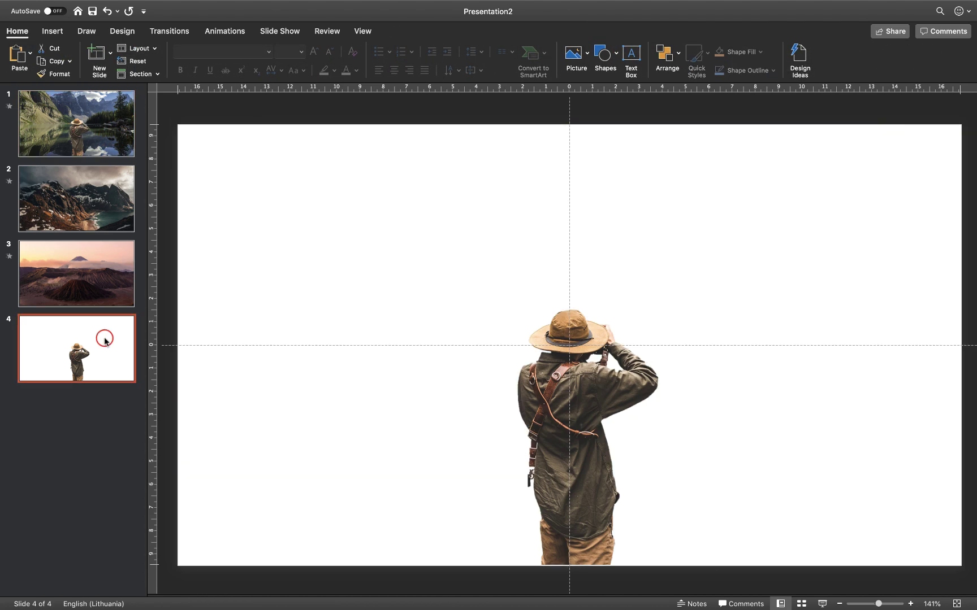
key(Delete)
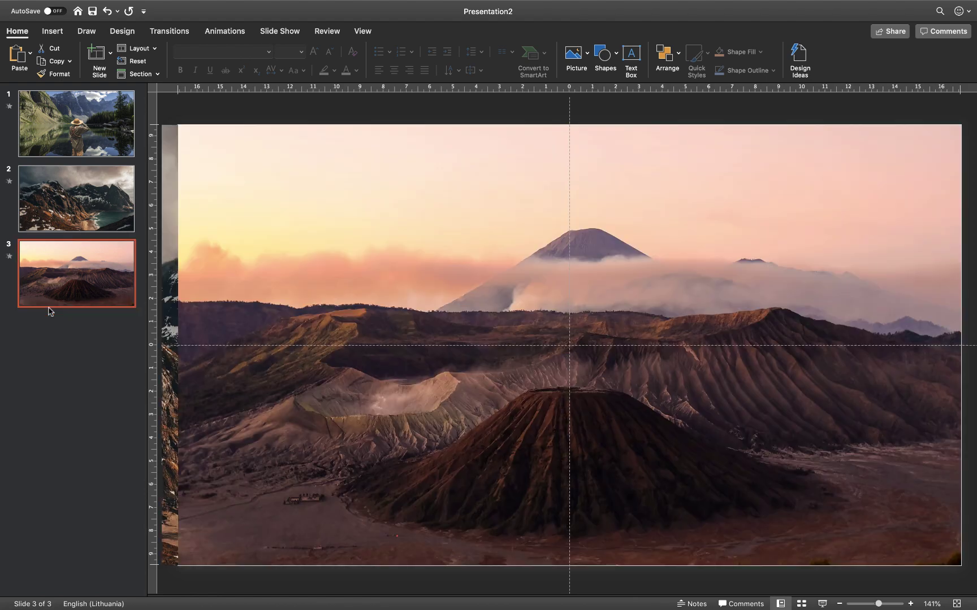
click(100, 109)
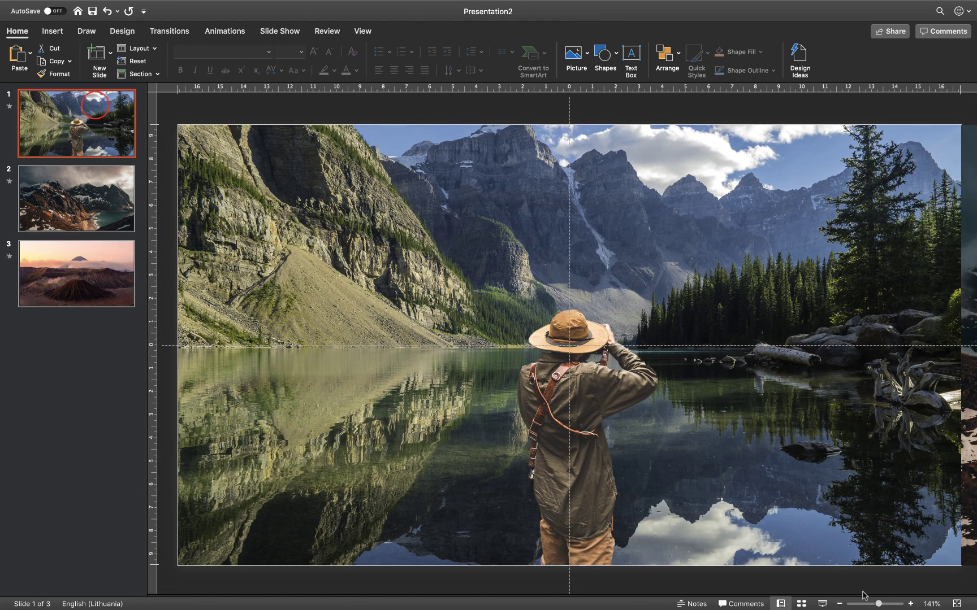
- Set the photographer picture's brightness to -30% and contrast to 10% in Format Picture
drag(880, 605, 865, 604)
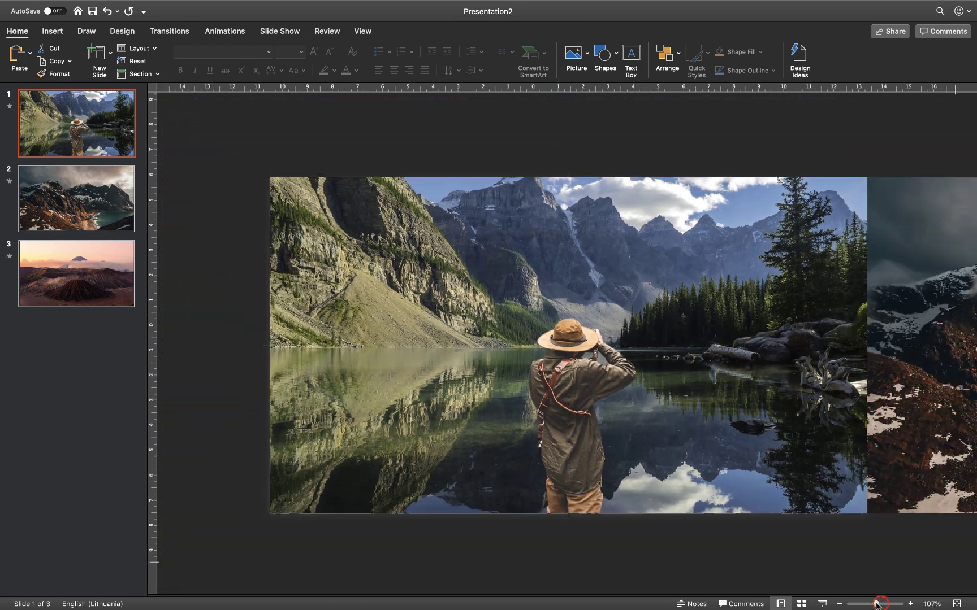
click(628, 425)
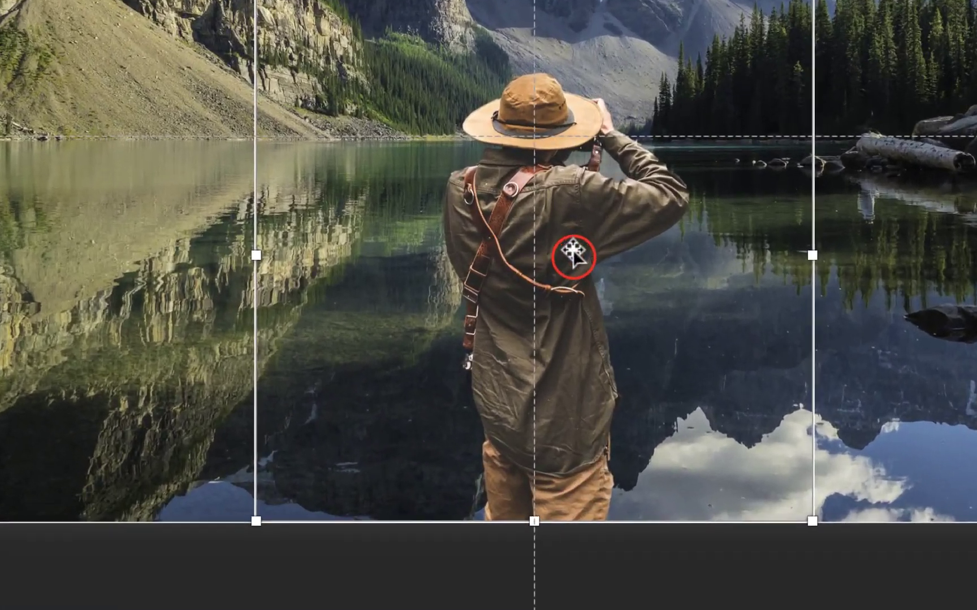
right_click(572, 255)
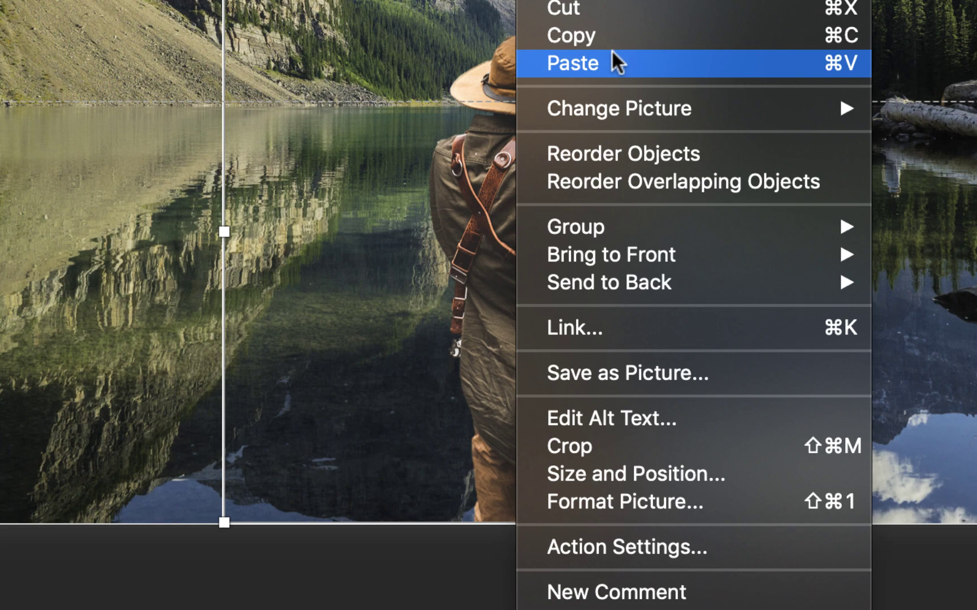
click(693, 501)
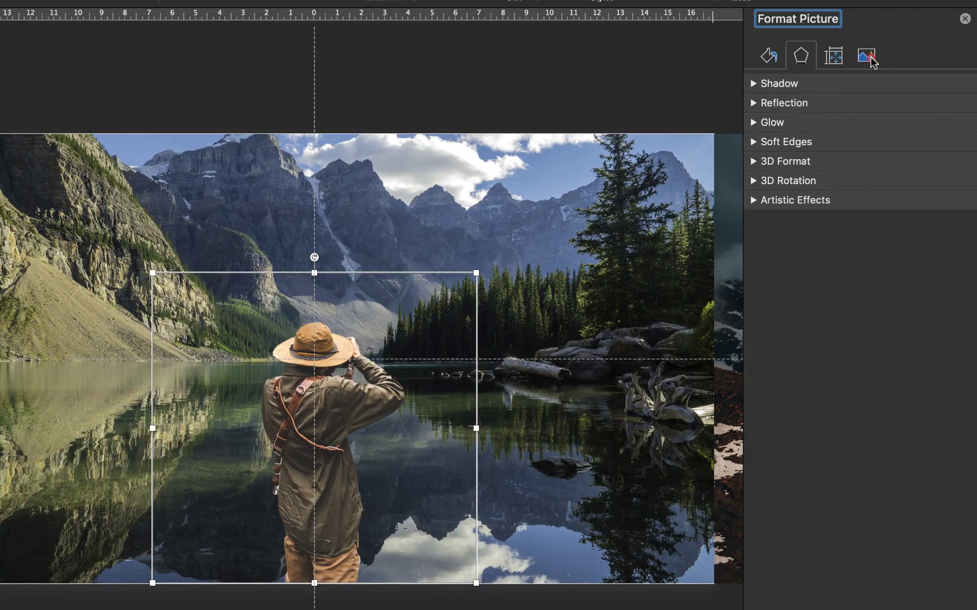
click(869, 58)
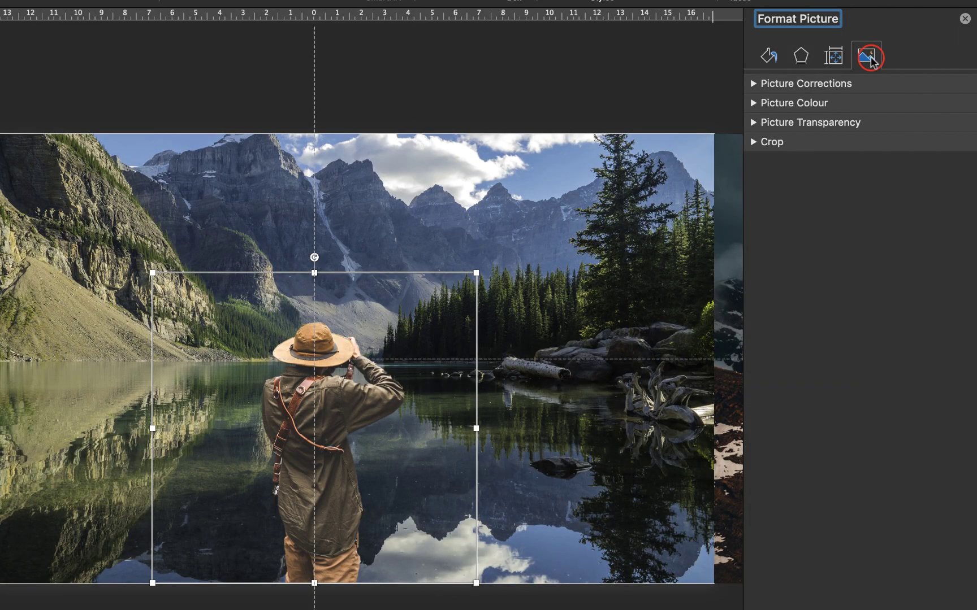
click(753, 85)
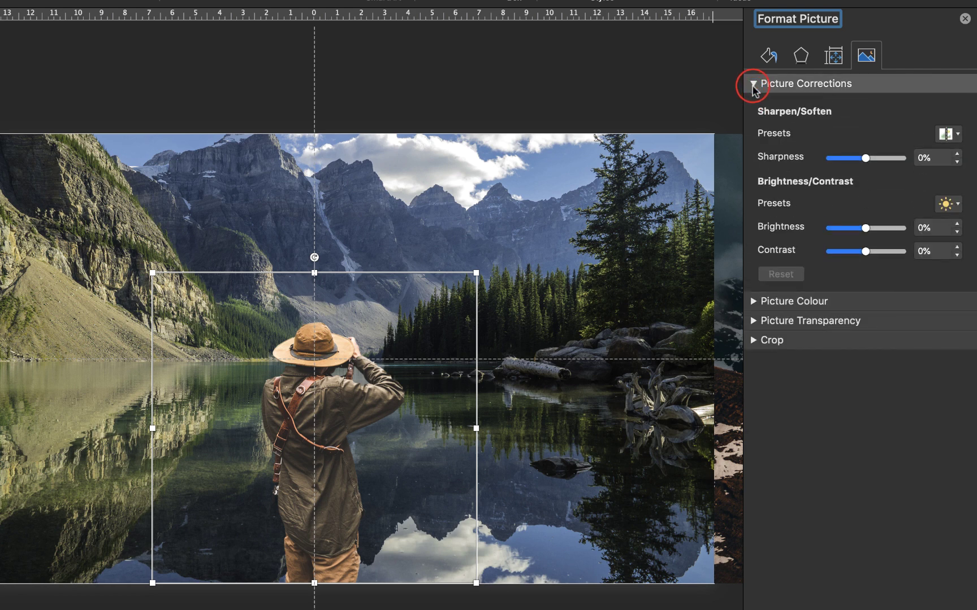
click(921, 227)
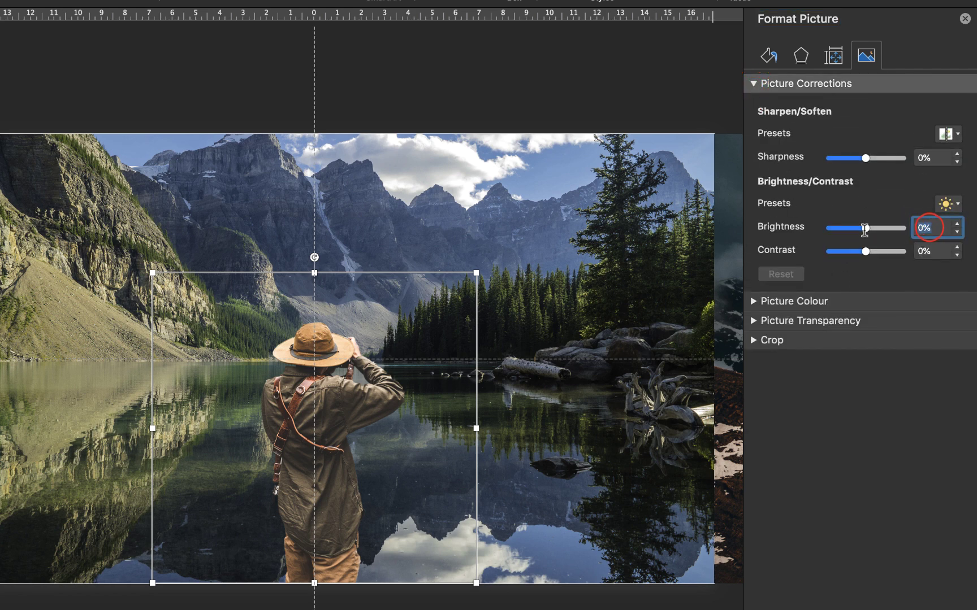
text(-30)
click(940, 252)
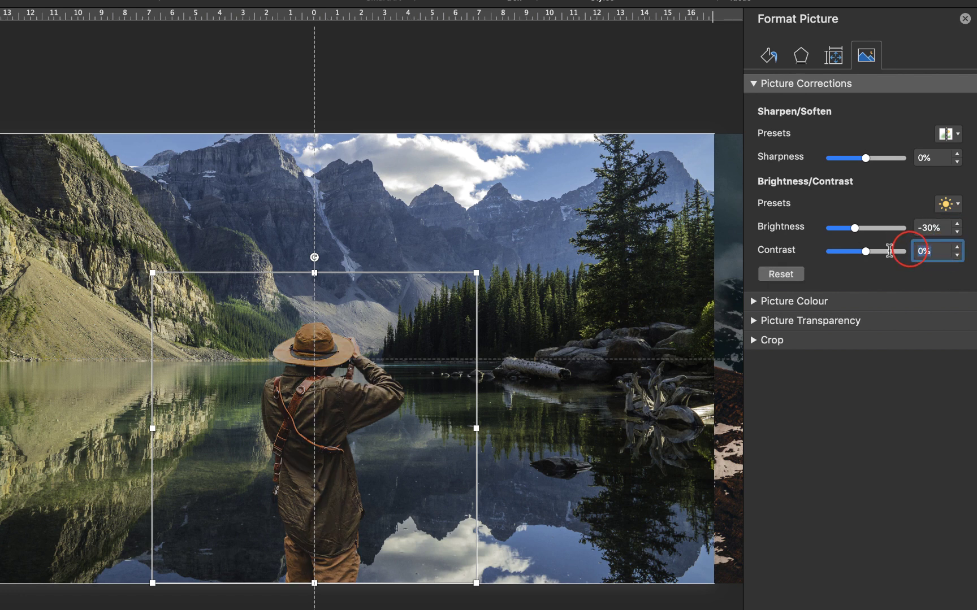
text(10)
click(942, 227)
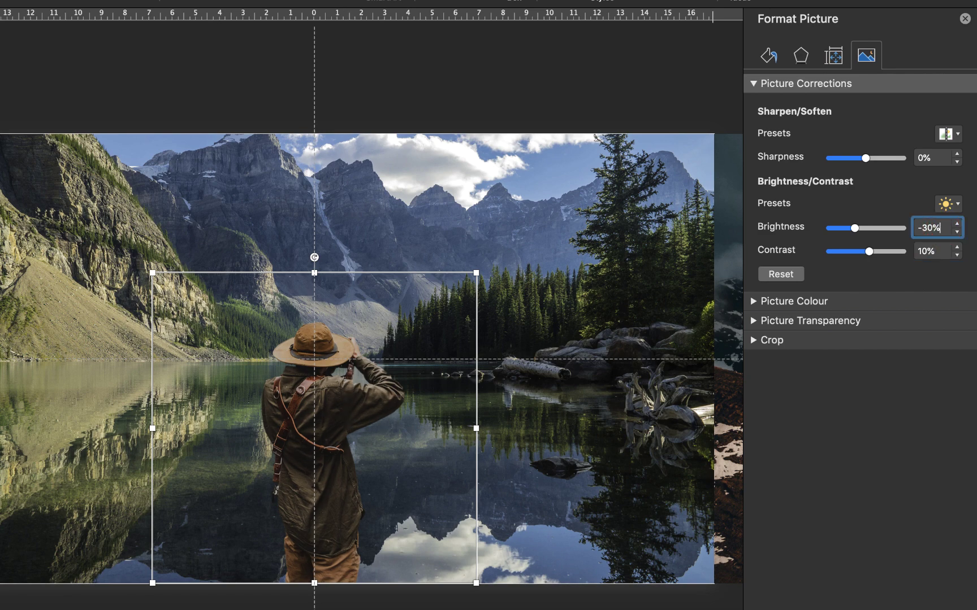
click(965, 21)
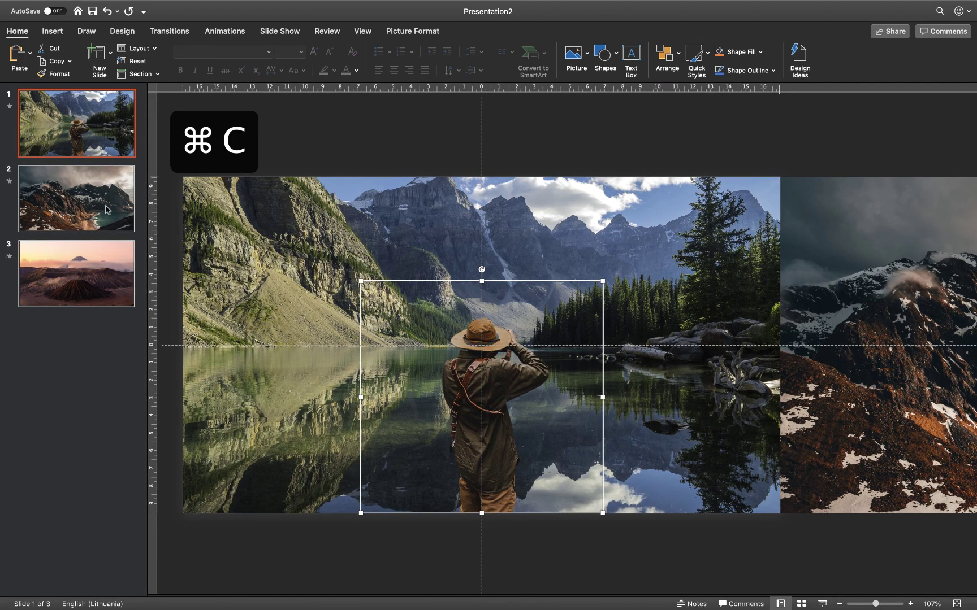
- Paste the darkened photographer onto slides 2 and 3
click(106, 210)
key(super+v)
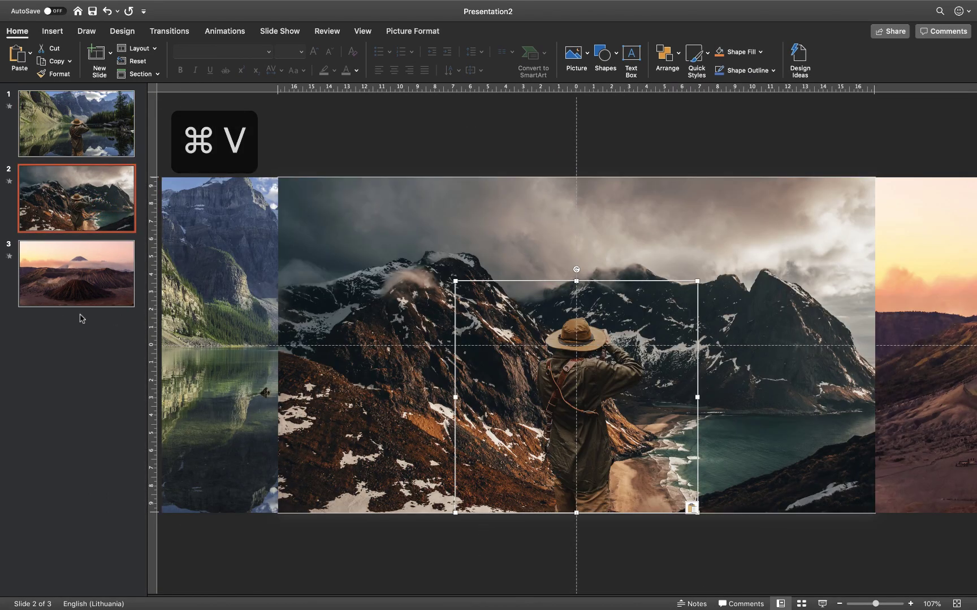
click(79, 294)
key(super+v)
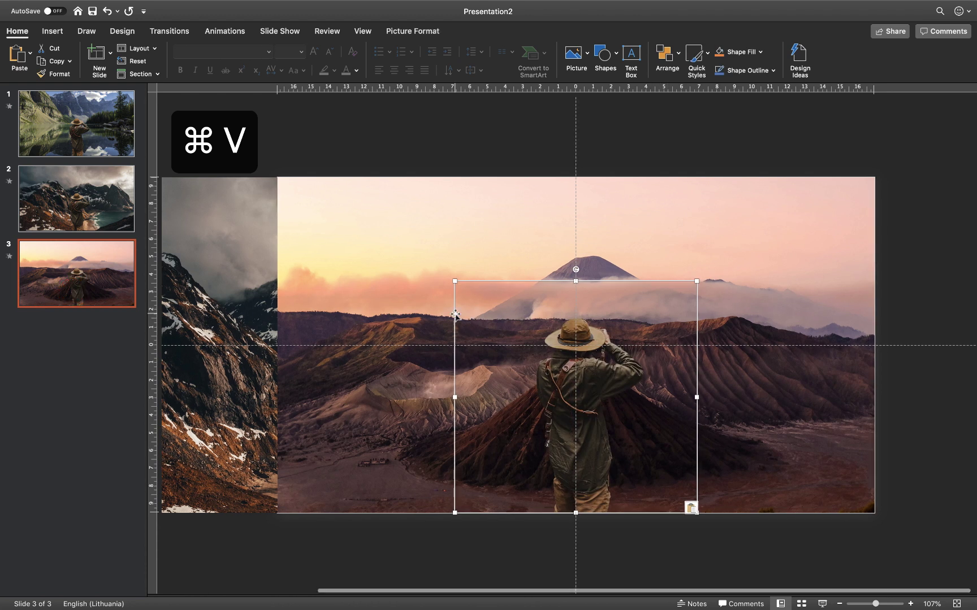